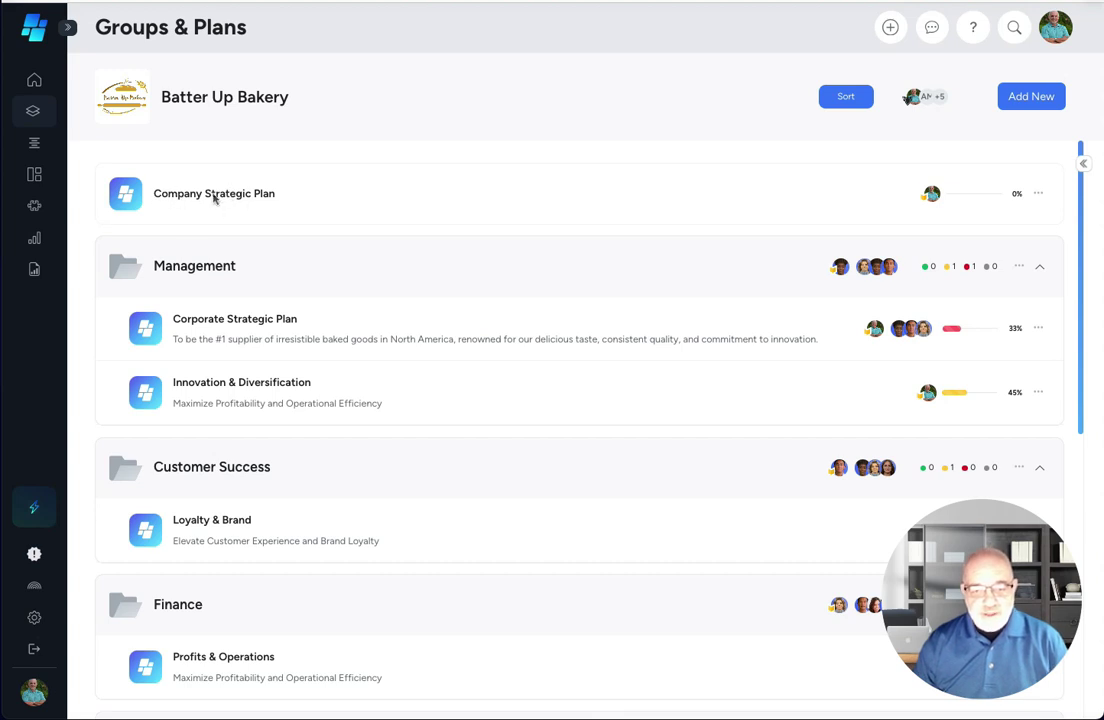
Open the Company Strategic Plan to show its viewpoints
left_click(213, 194)
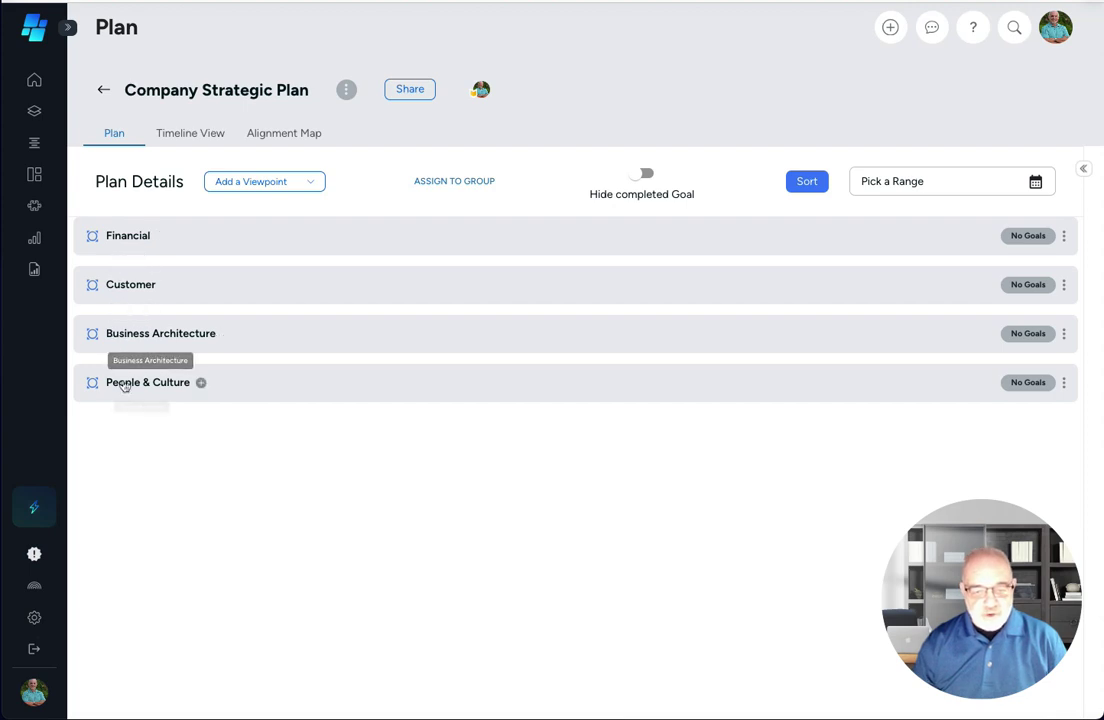
mouse_move(128, 238)
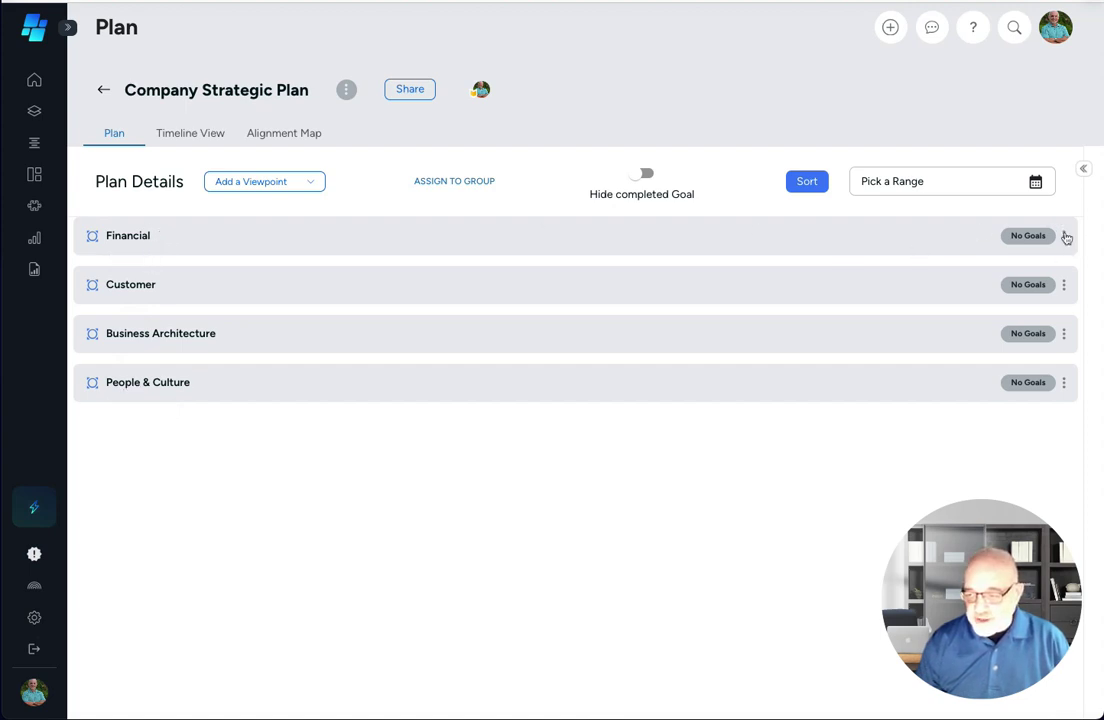
Open the Financial viewpoint's details to view its name and description fields, and close them without saving
left_click(1064, 236)
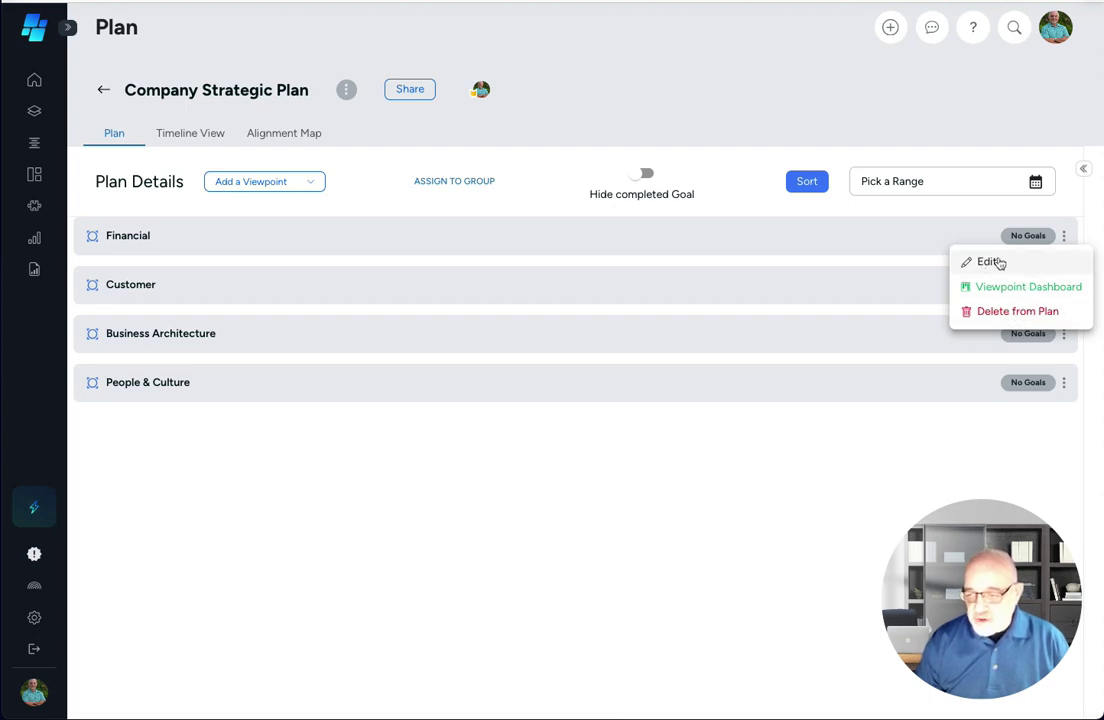
left_click(987, 263)
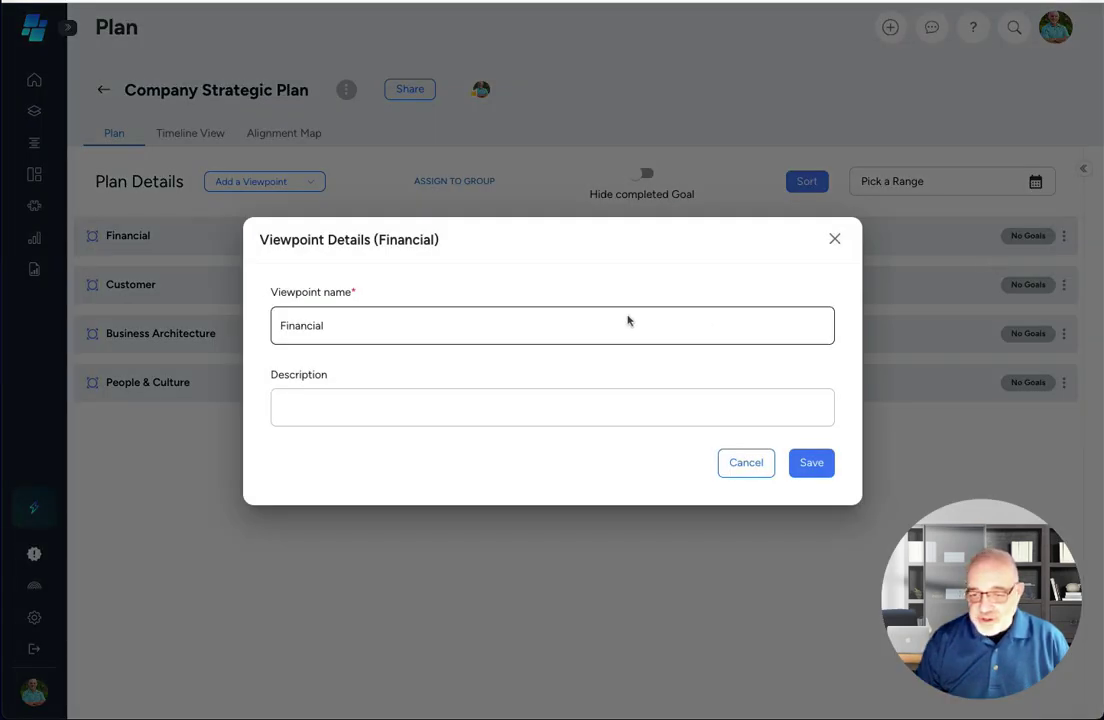
double_click(339, 325)
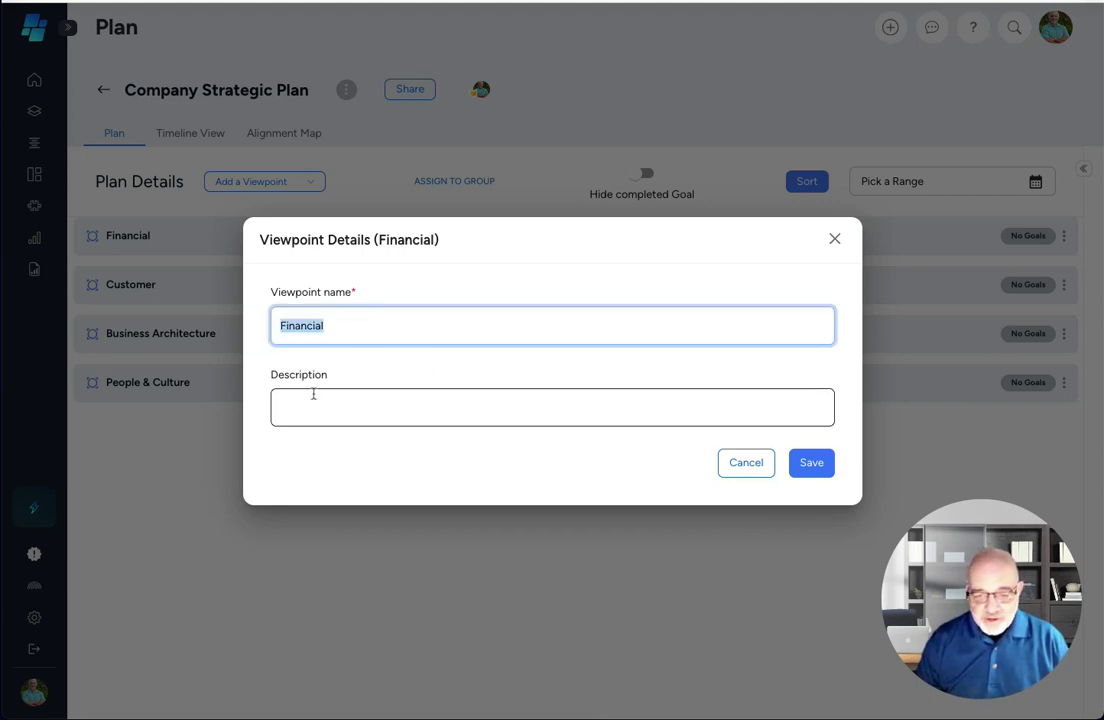
left_click(737, 464)
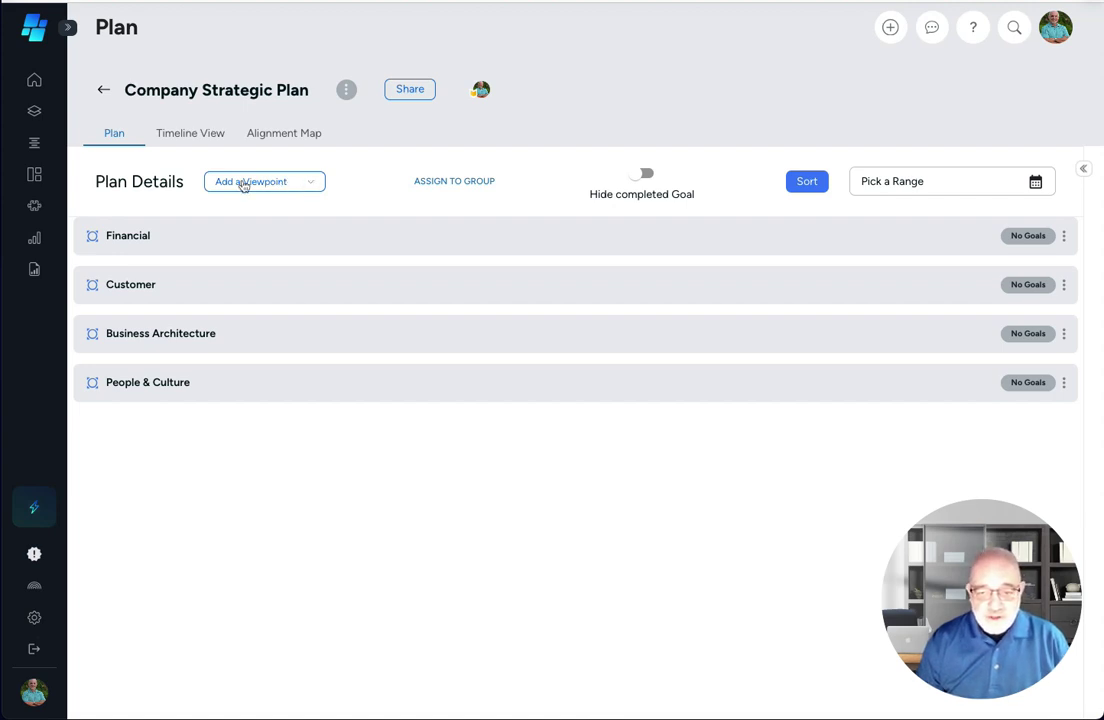
Add a new viewpoint named "new viewpoint" to the Company Strategic Plan and save it
left_click(270, 181)
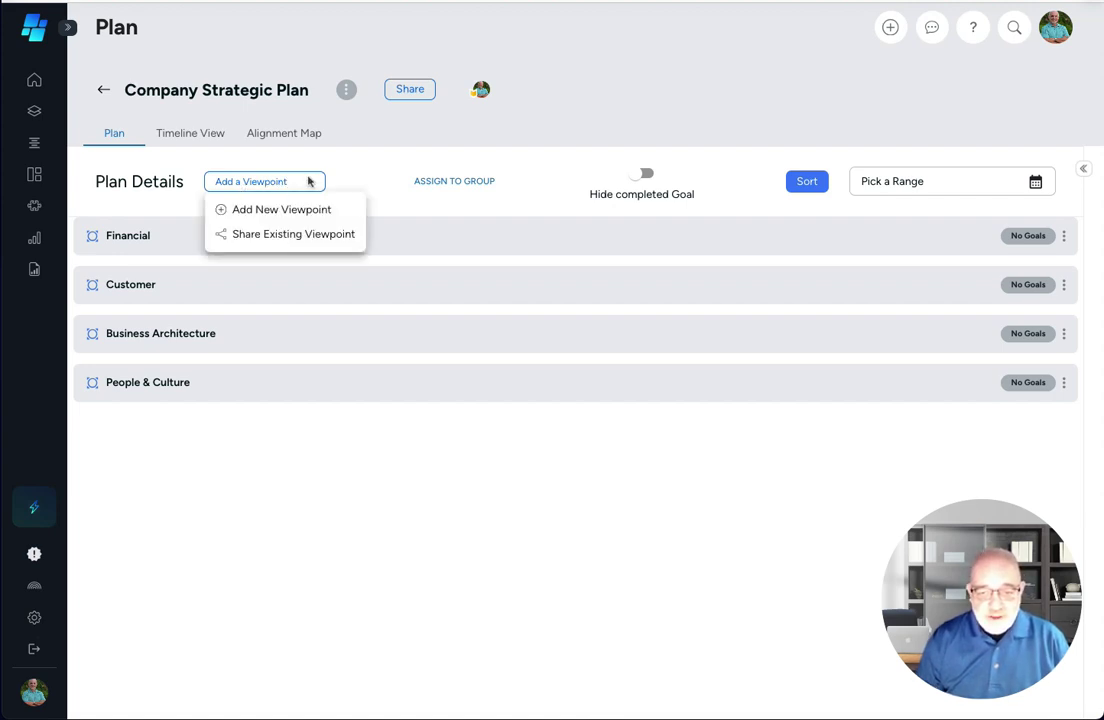
left_click(264, 210)
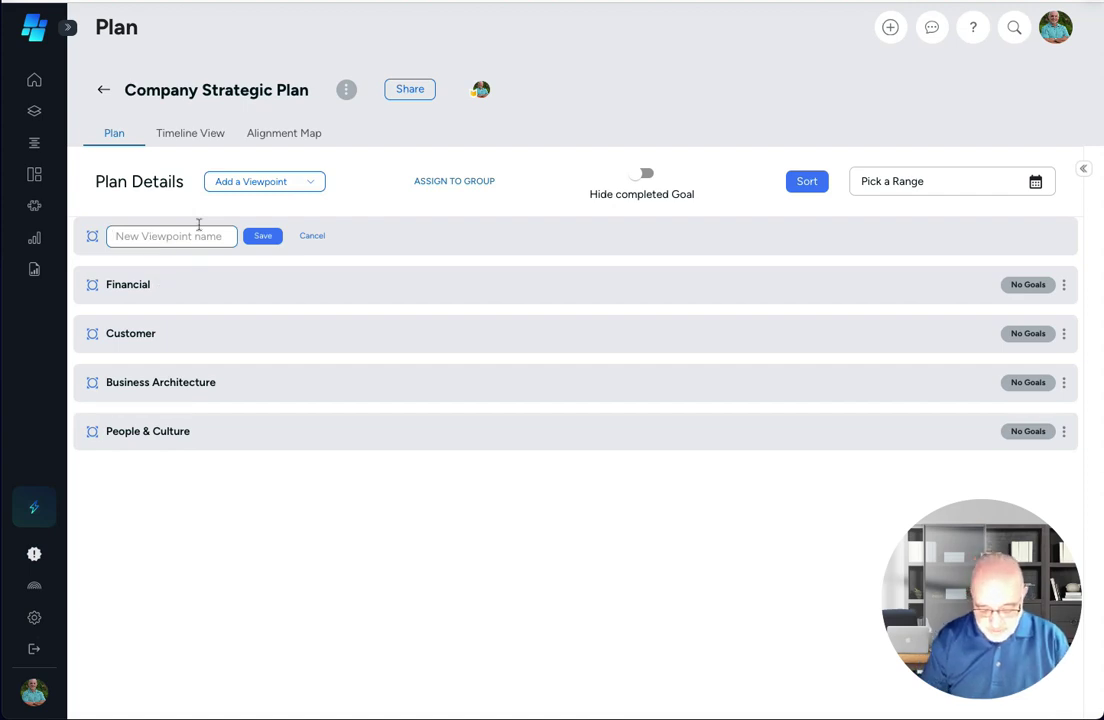
type("new viewpoint")
left_click(261, 237)
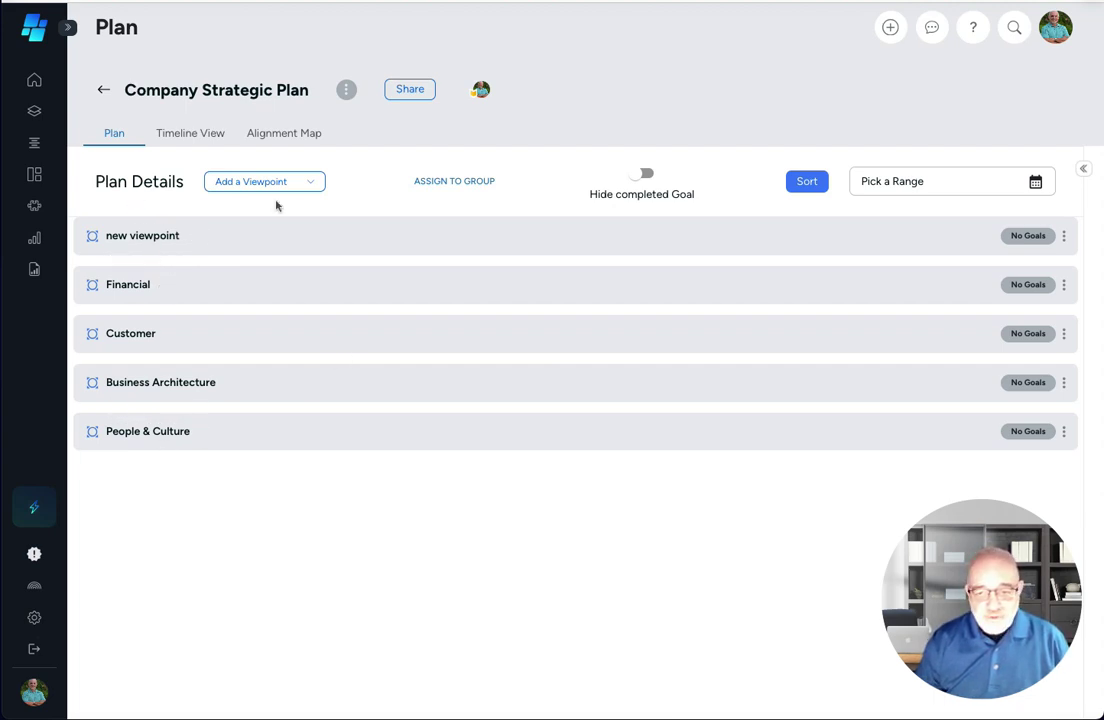
Share the existing Innovation viewpoint from the viewpoint library into the Company Strategic Plan
left_click(310, 183)
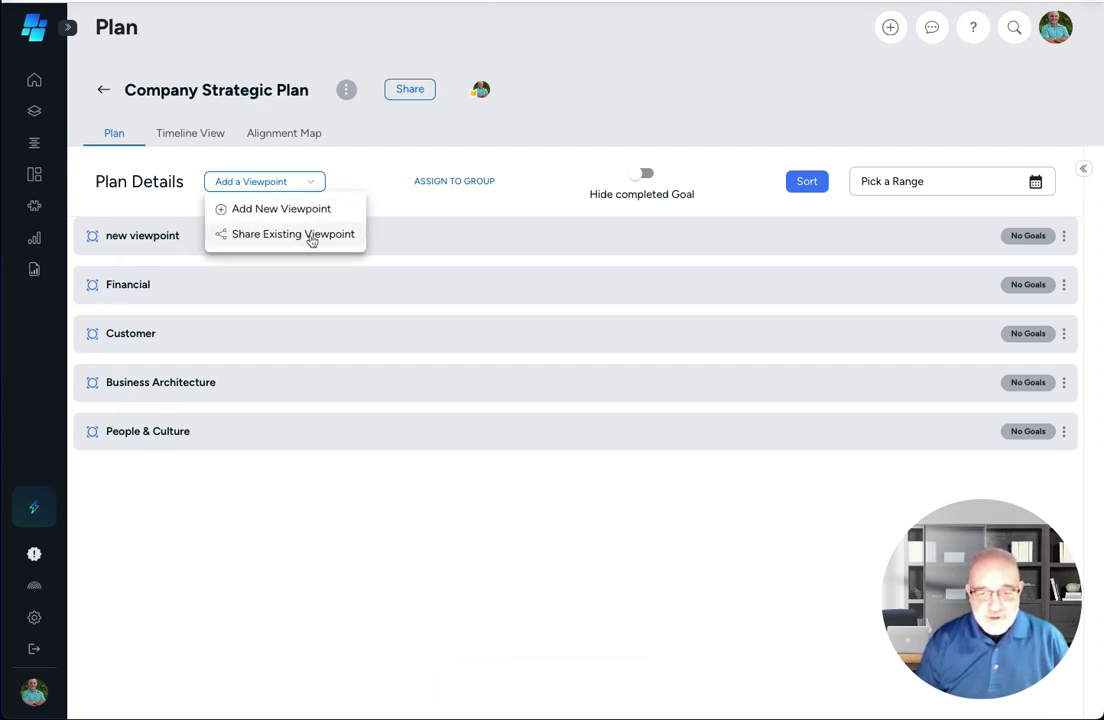
left_click(312, 236)
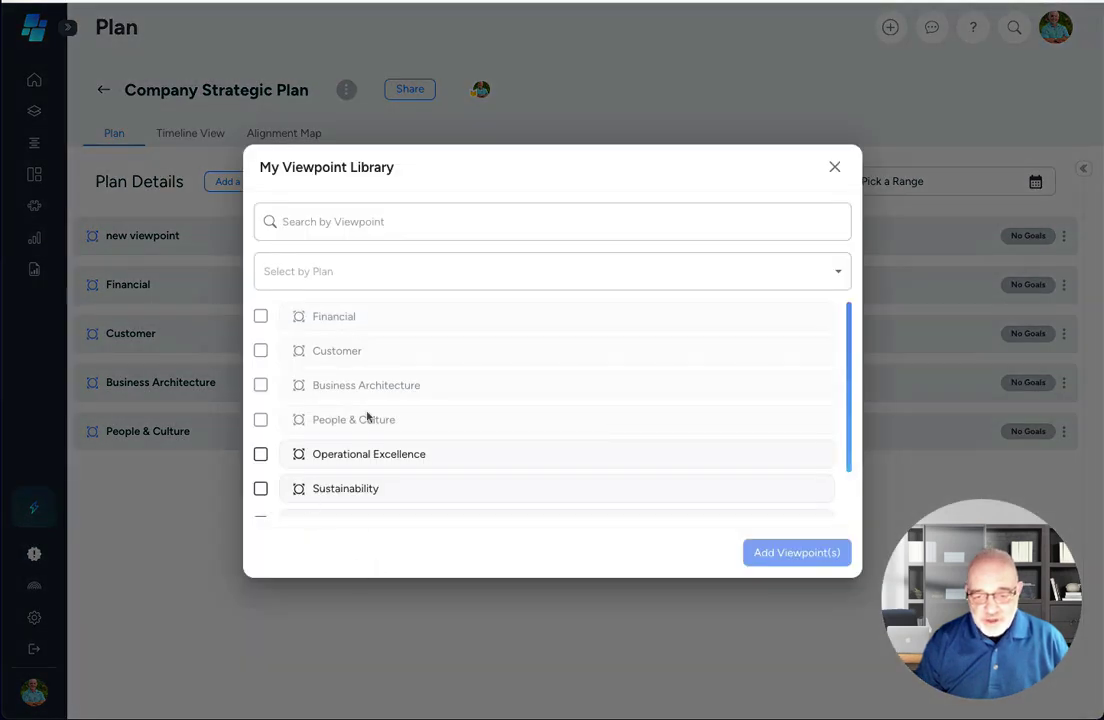
scroll(355, 432, "down", 3)
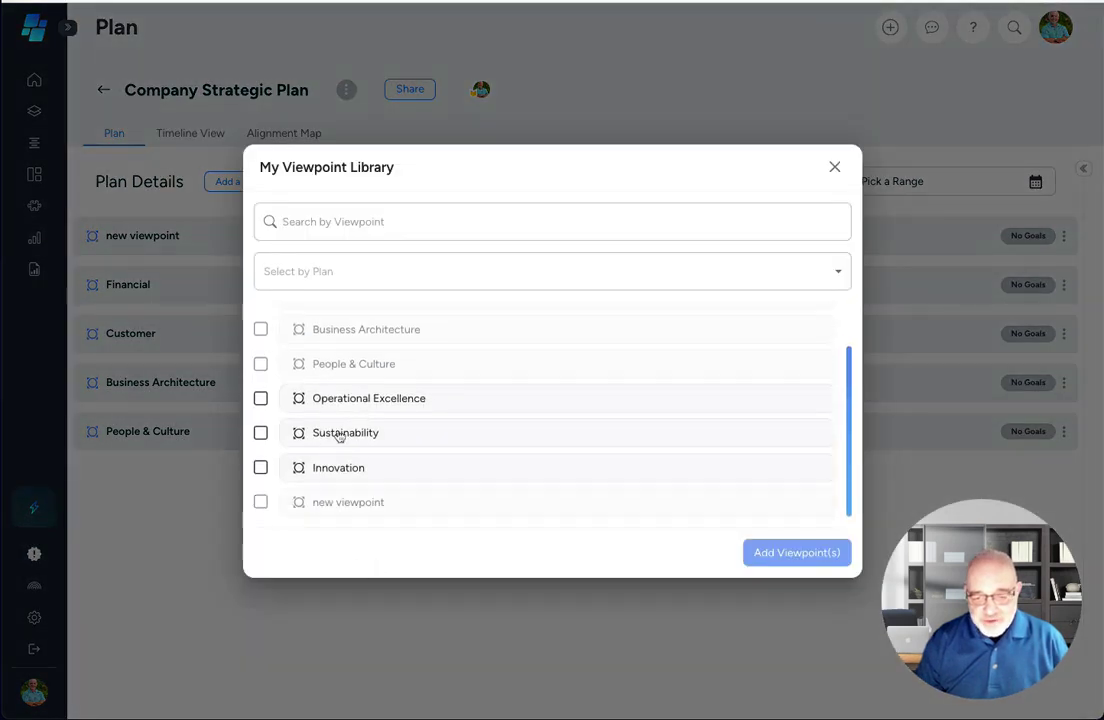
left_click(260, 467)
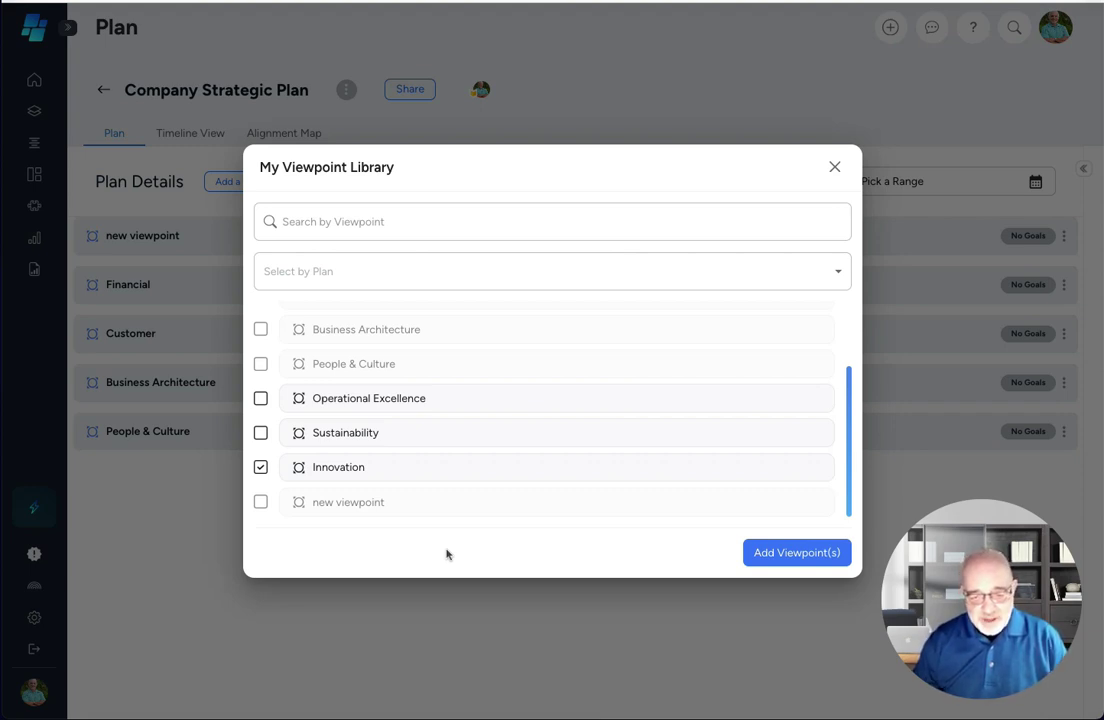
left_click(769, 554)
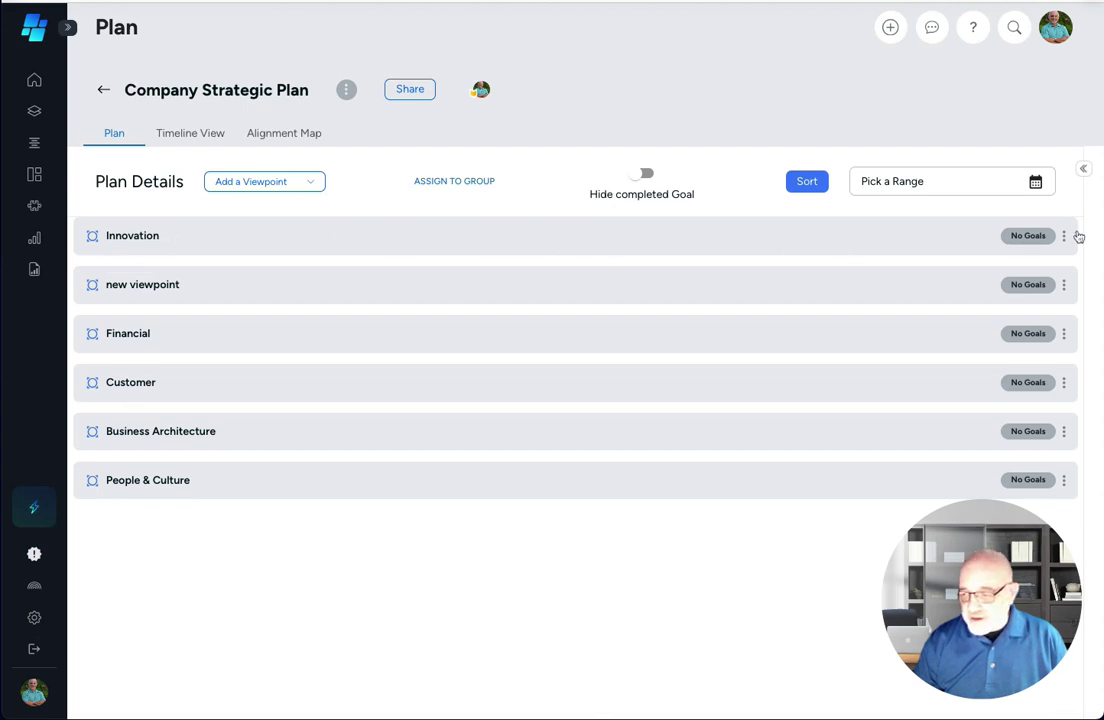
Open the Innovation viewpoint's dashboard and examine its health charts, goals breakdown, involved groups and plans
left_click(1064, 236)
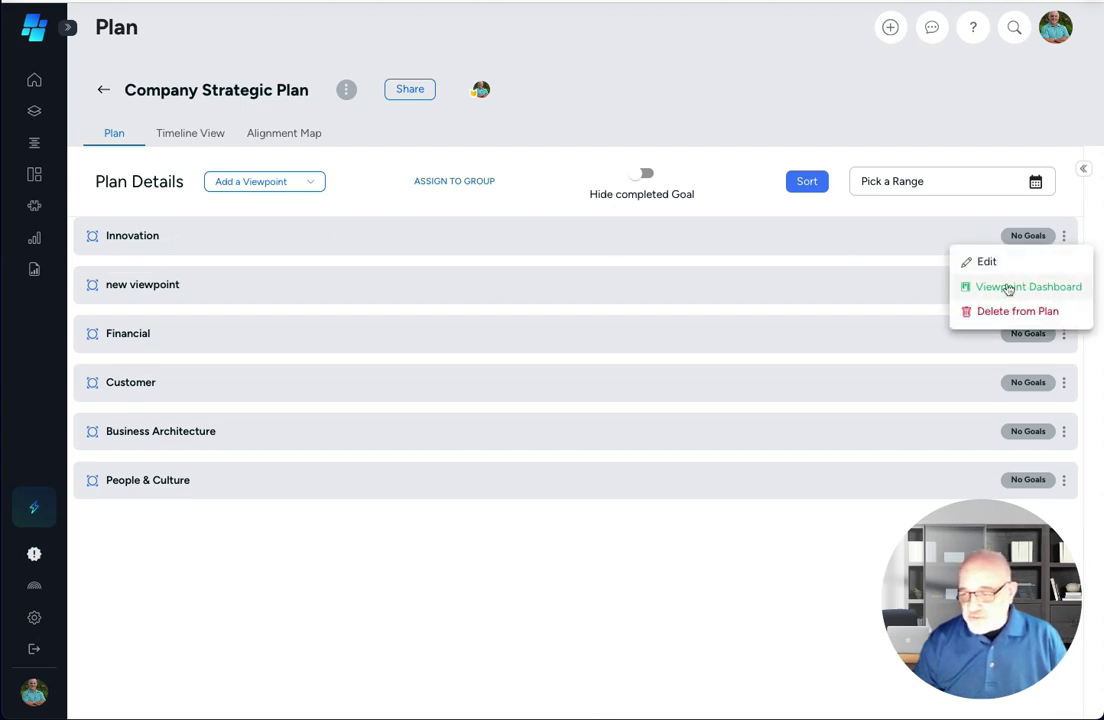
left_click(1009, 288)
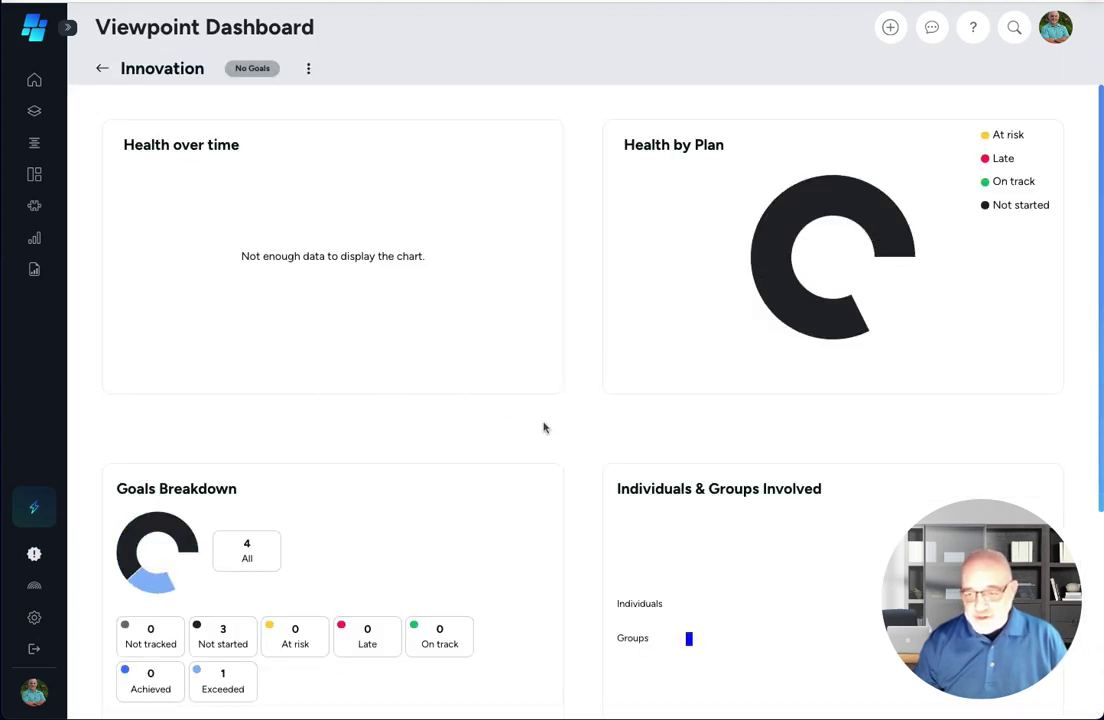
scroll(550, 538, "down", 1)
scroll(550, 538, "down", 3)
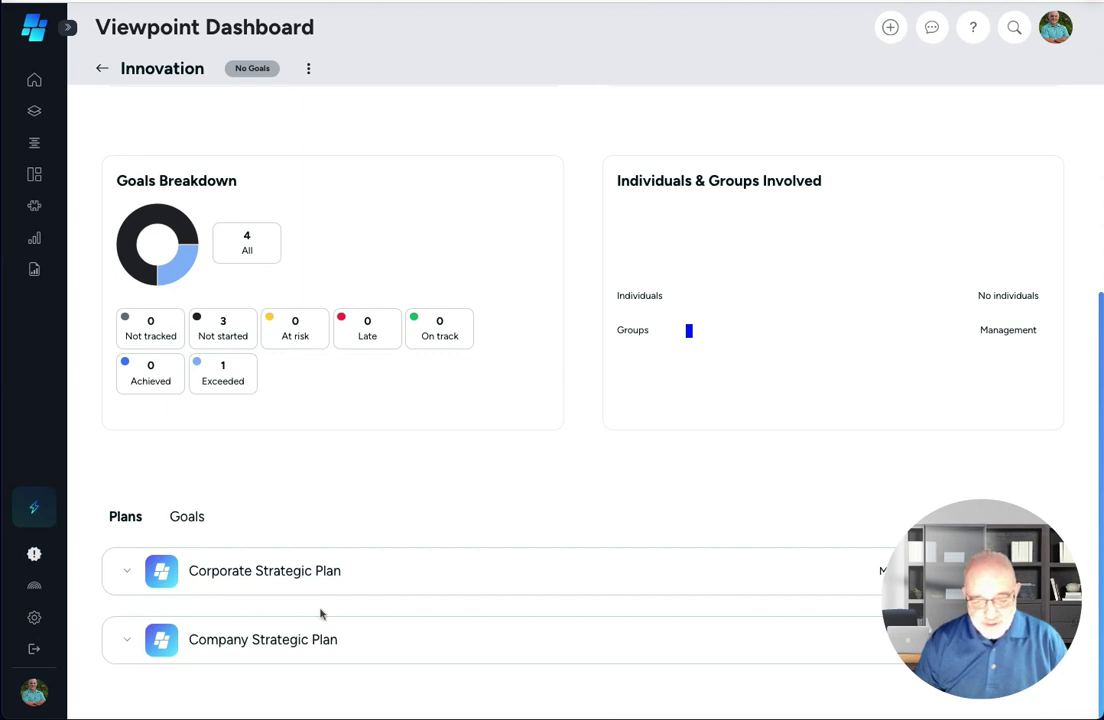
Expand the Corporate Strategic Plan on the Innovation dashboard to review its goals, and return to the Company Strategic Plan
left_click(126, 575)
scroll(478, 580, "down", 2)
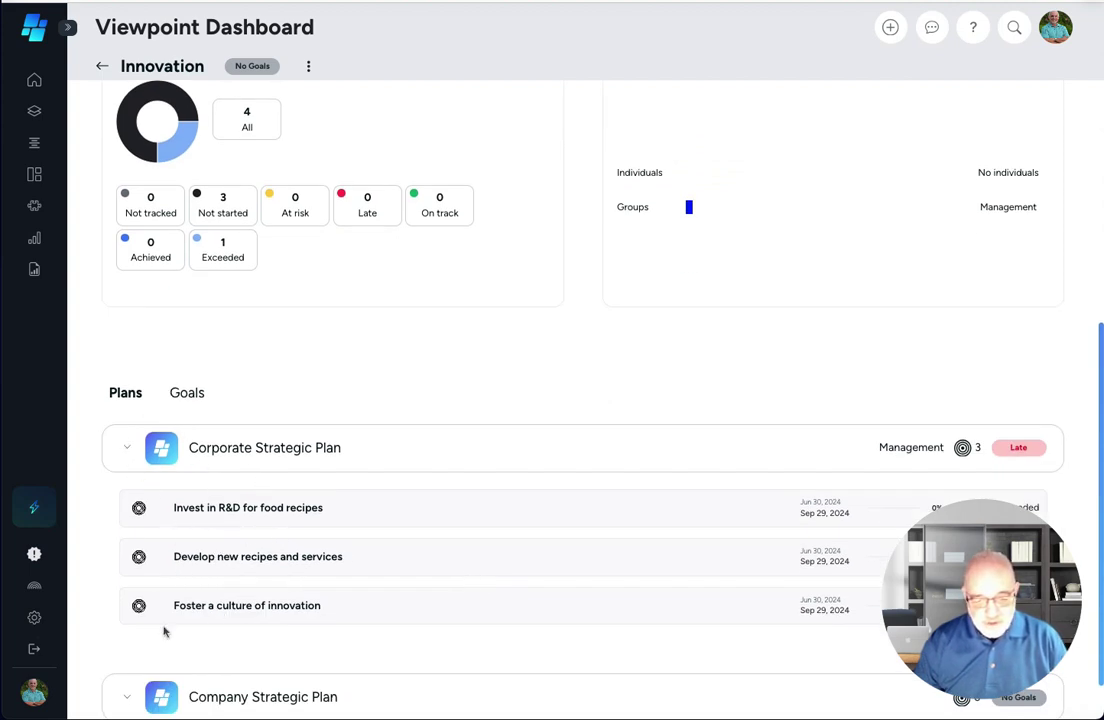
scroll(140, 635, "down", 1)
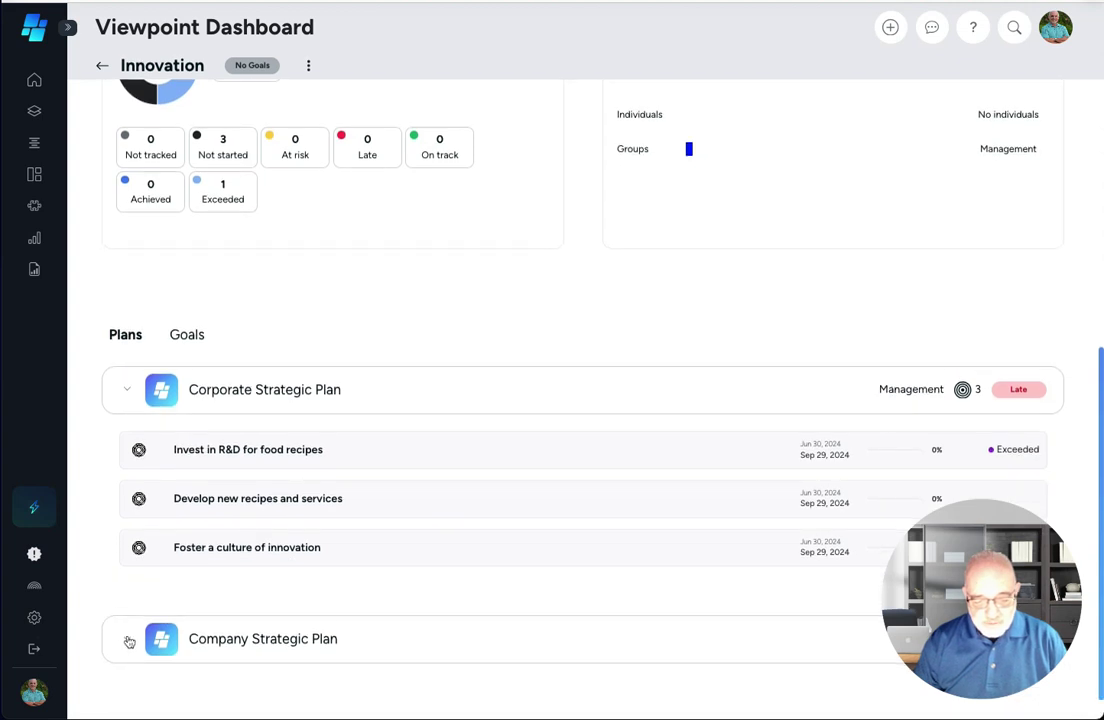
scroll(337, 626, "down", 1)
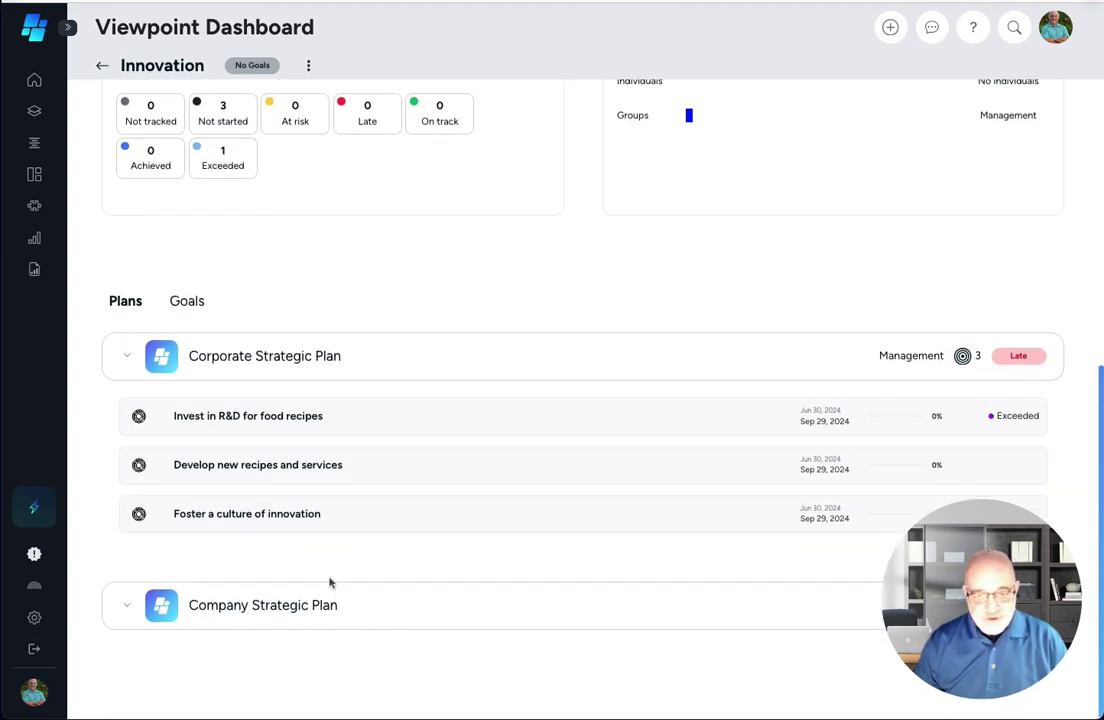
scroll(333, 585, "up", 5)
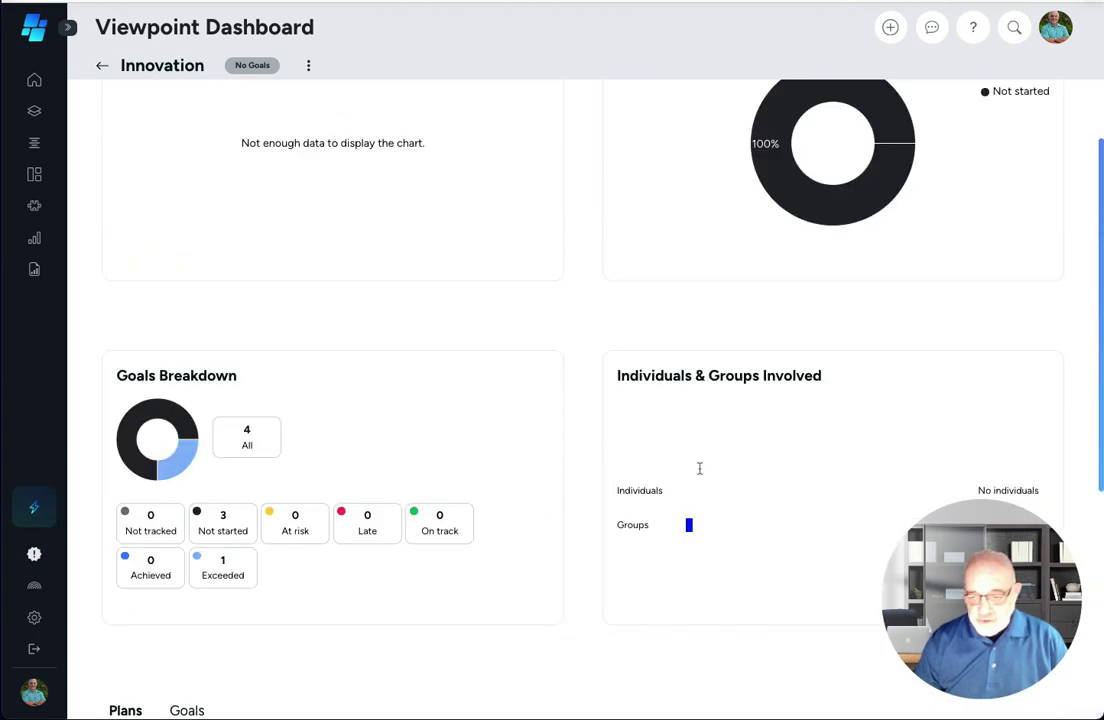
scroll(845, 328, "up", 1)
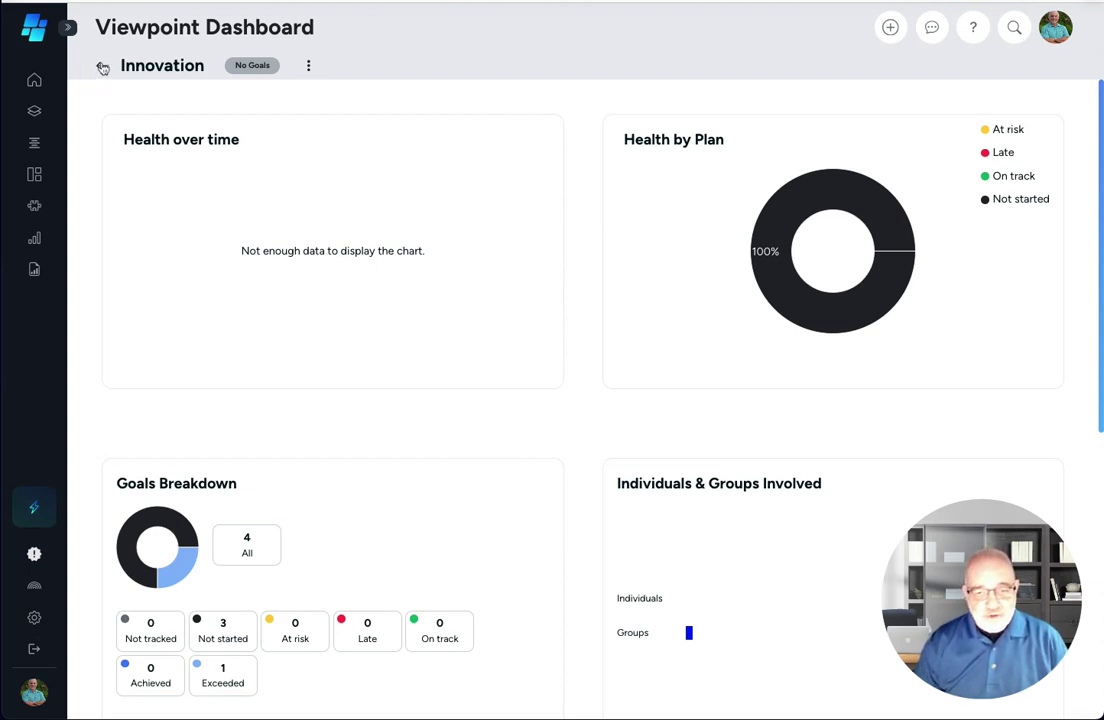
left_click(103, 67)
Add a new goal named "new goal" under the Financial viewpoint and save it
mouse_move(138, 226)
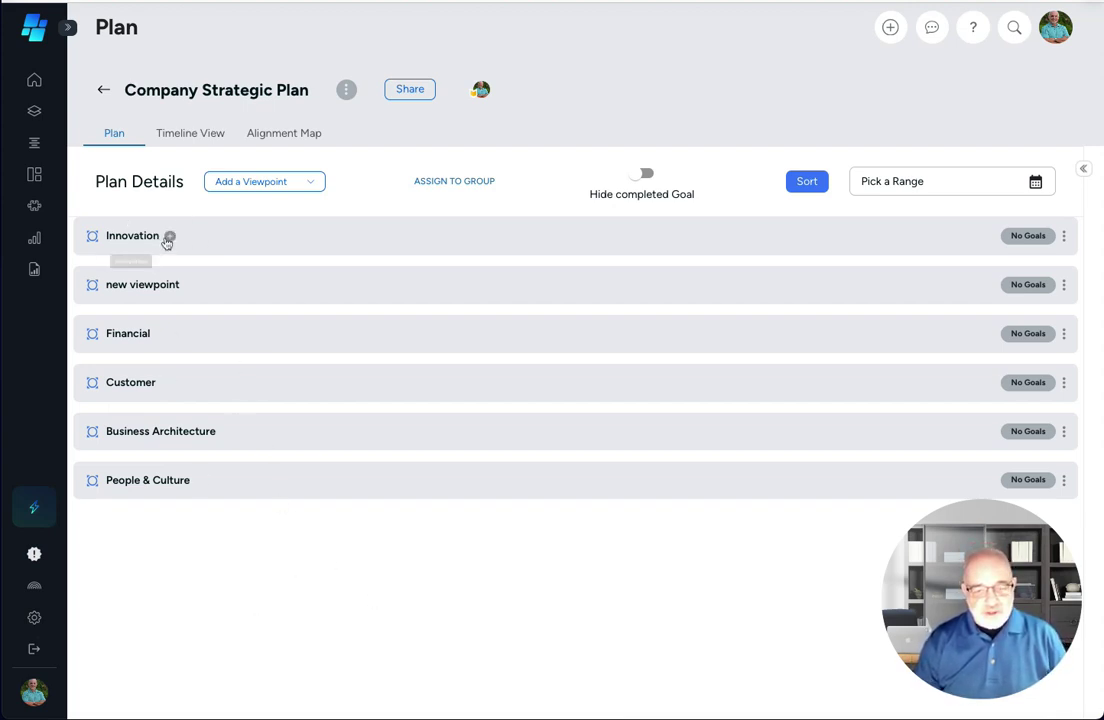
mouse_move(382, 471)
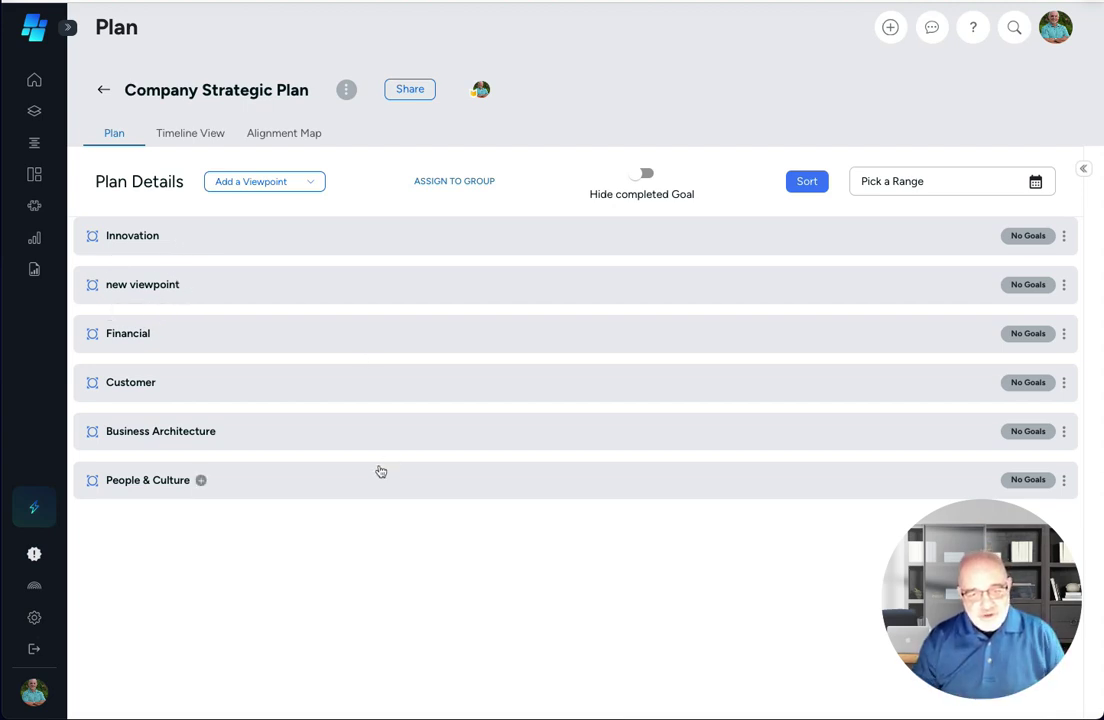
mouse_move(127, 306)
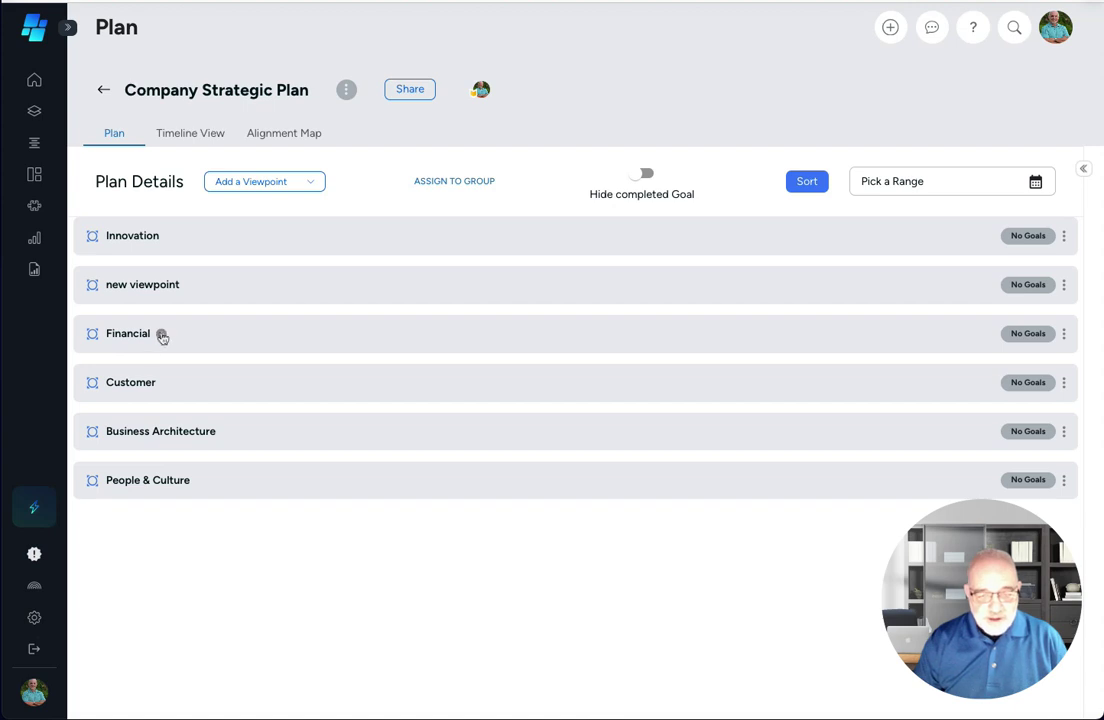
left_click(161, 335)
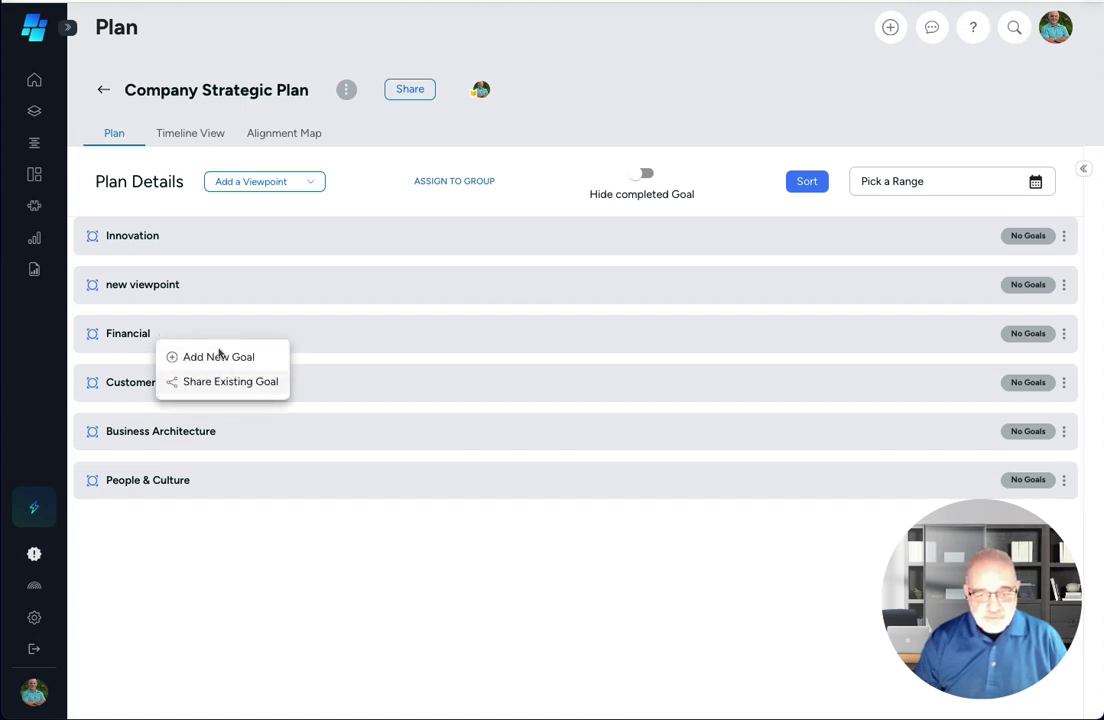
left_click(214, 359)
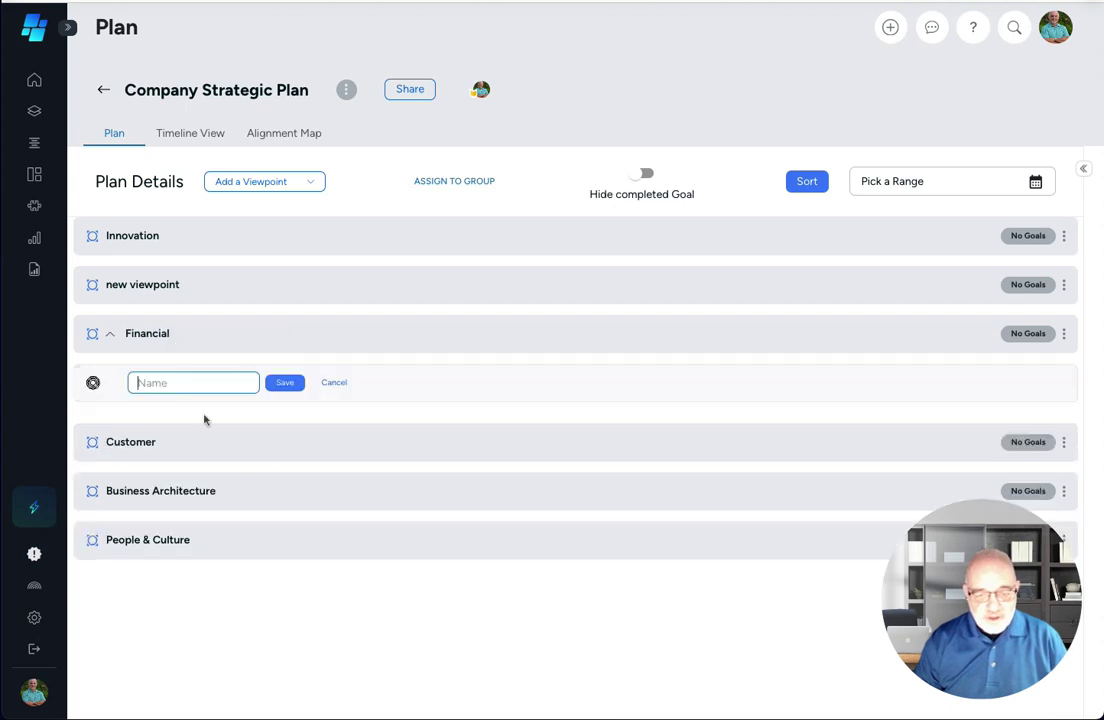
type("b")
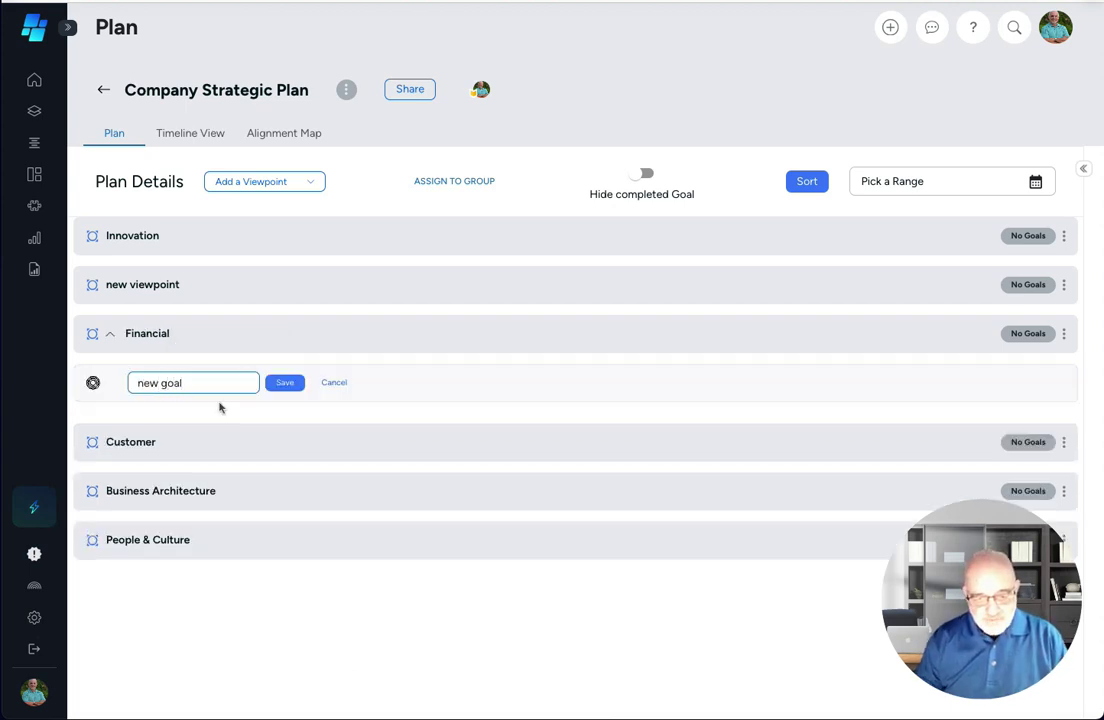
left_click(285, 386)
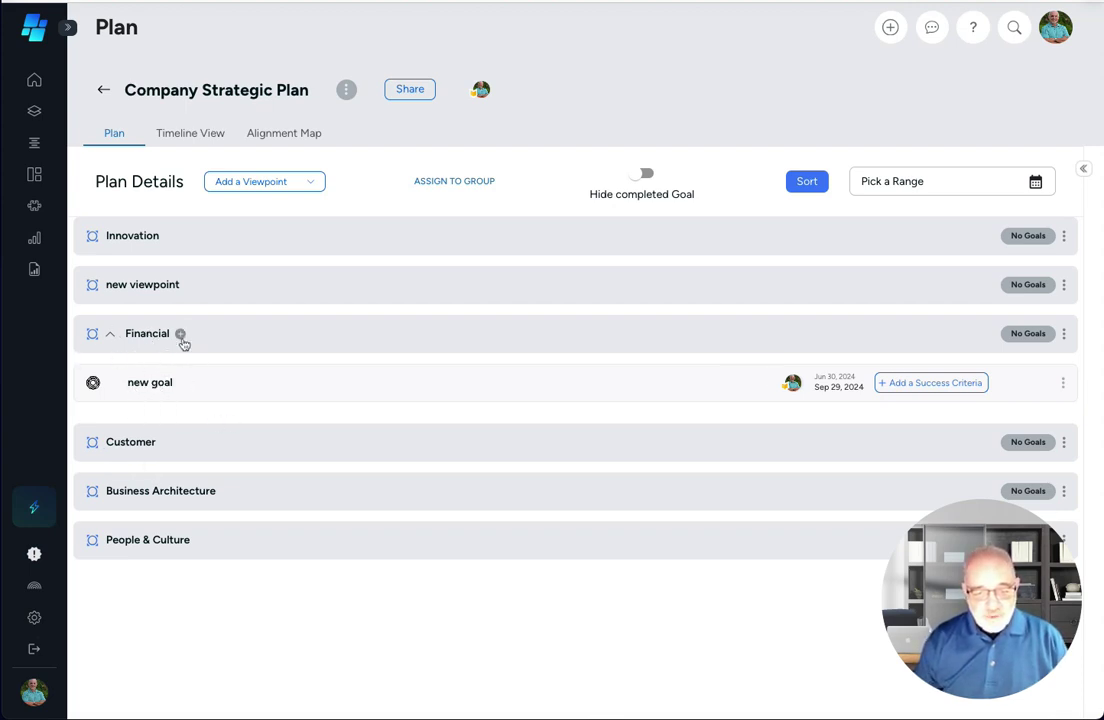
Add a second goal named "another goal" under the Financial viewpoint and save it
left_click(182, 336)
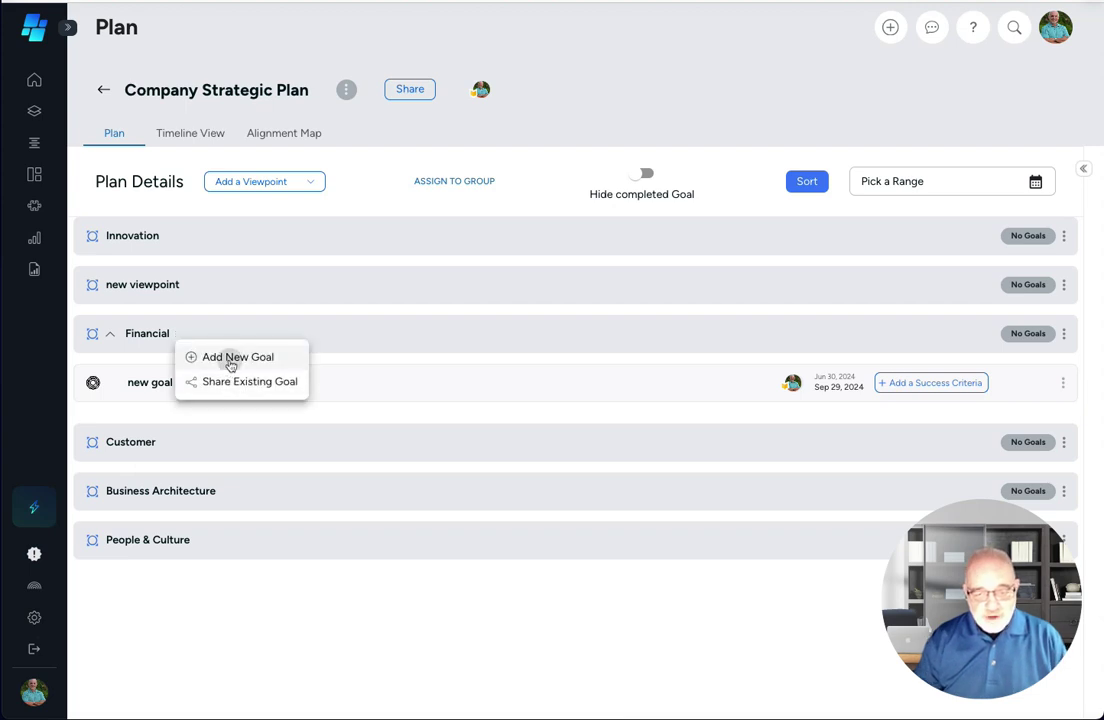
left_click(230, 359)
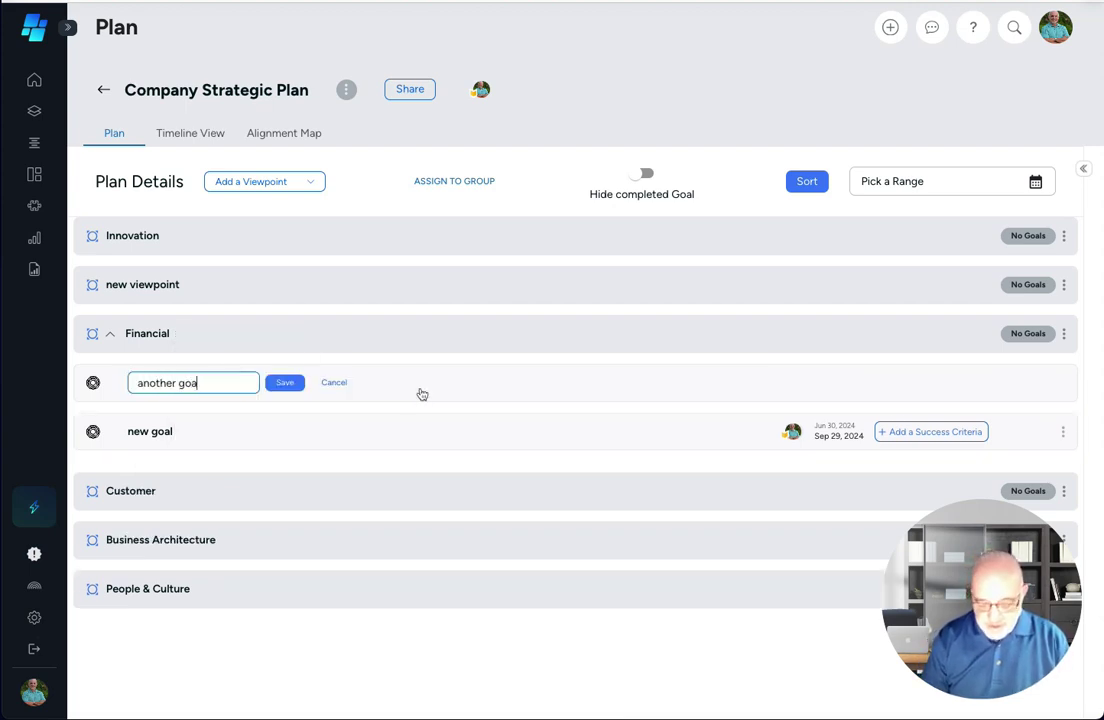
left_click(276, 382)
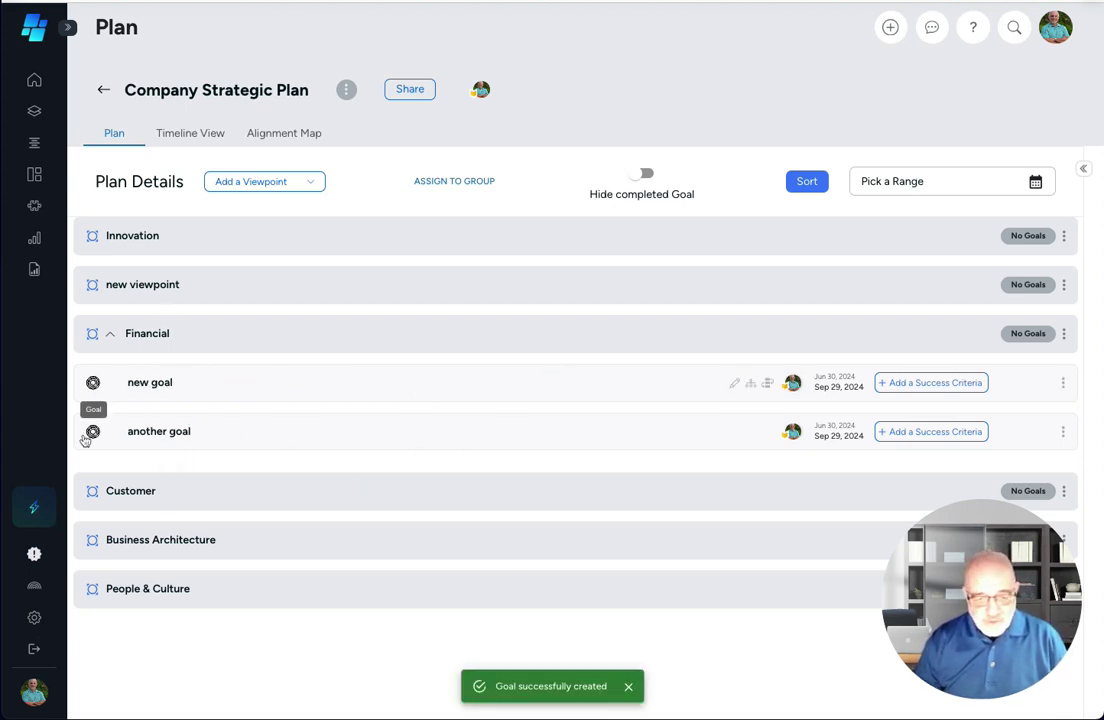
Try reordering the goals under Financial by moving "another goal" above "new goal", and discard the changed order
left_click(809, 182)
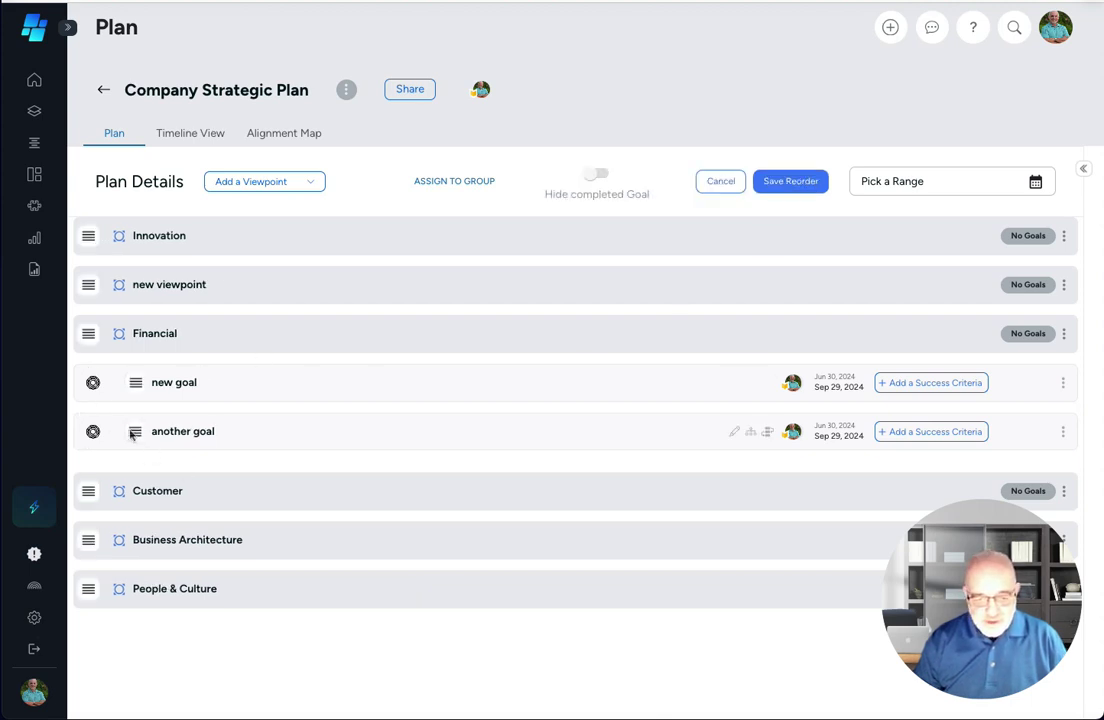
left_click_drag(135, 431, 137, 383)
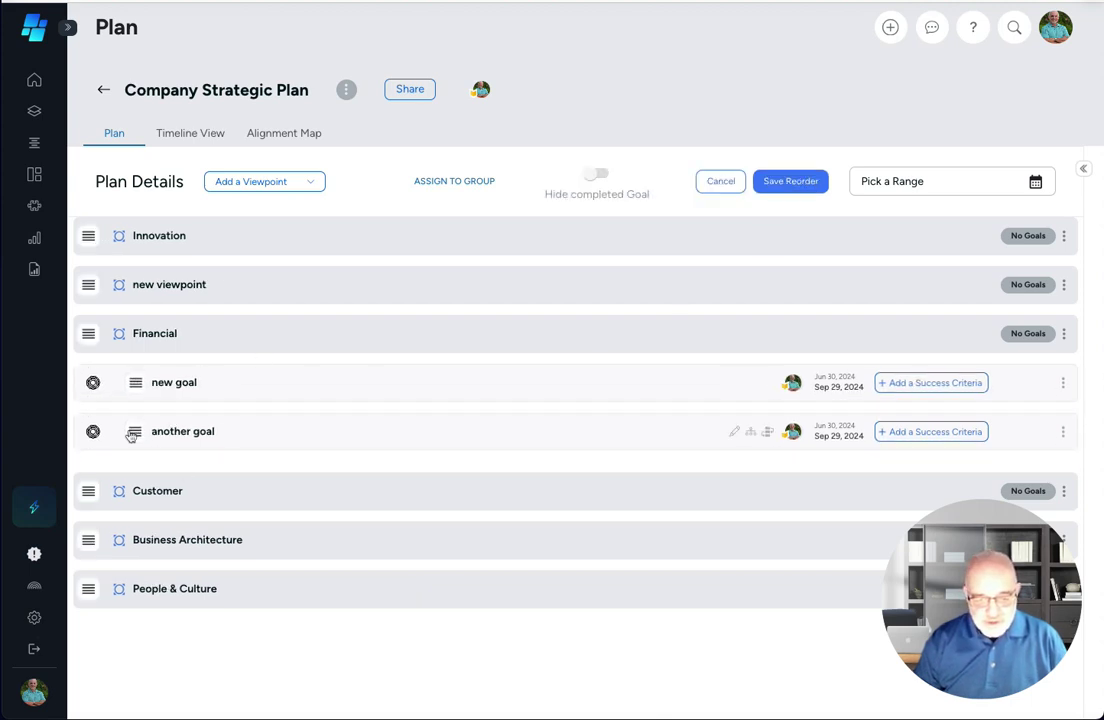
left_click_drag(131, 431, 136, 375)
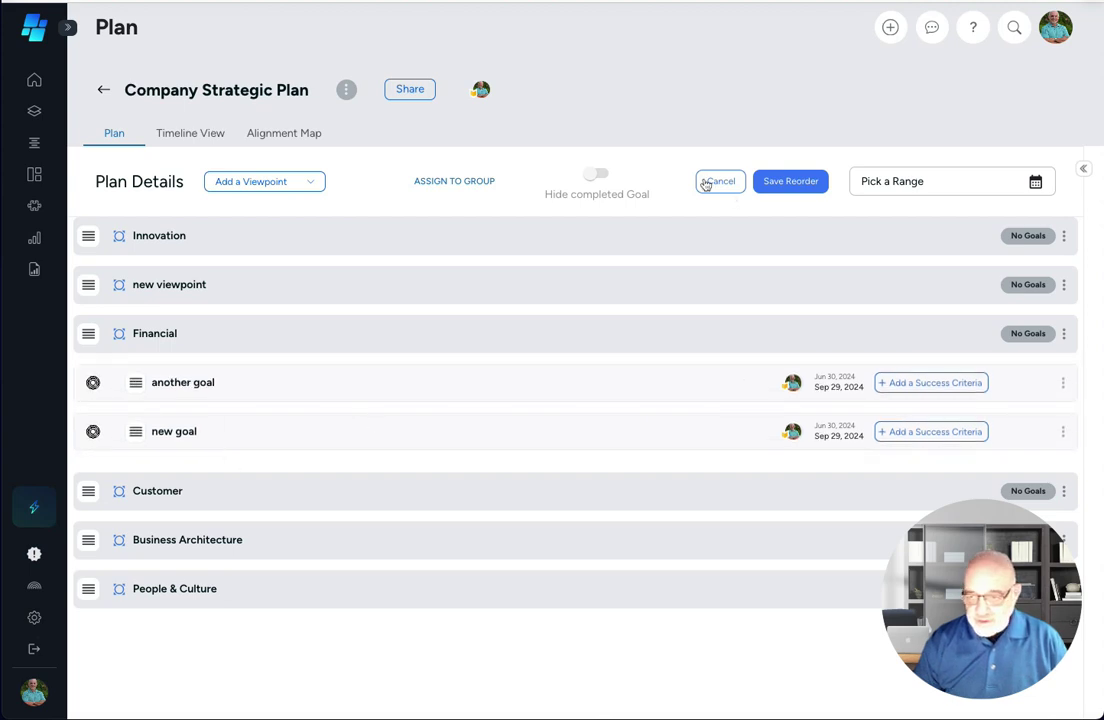
left_click(720, 182)
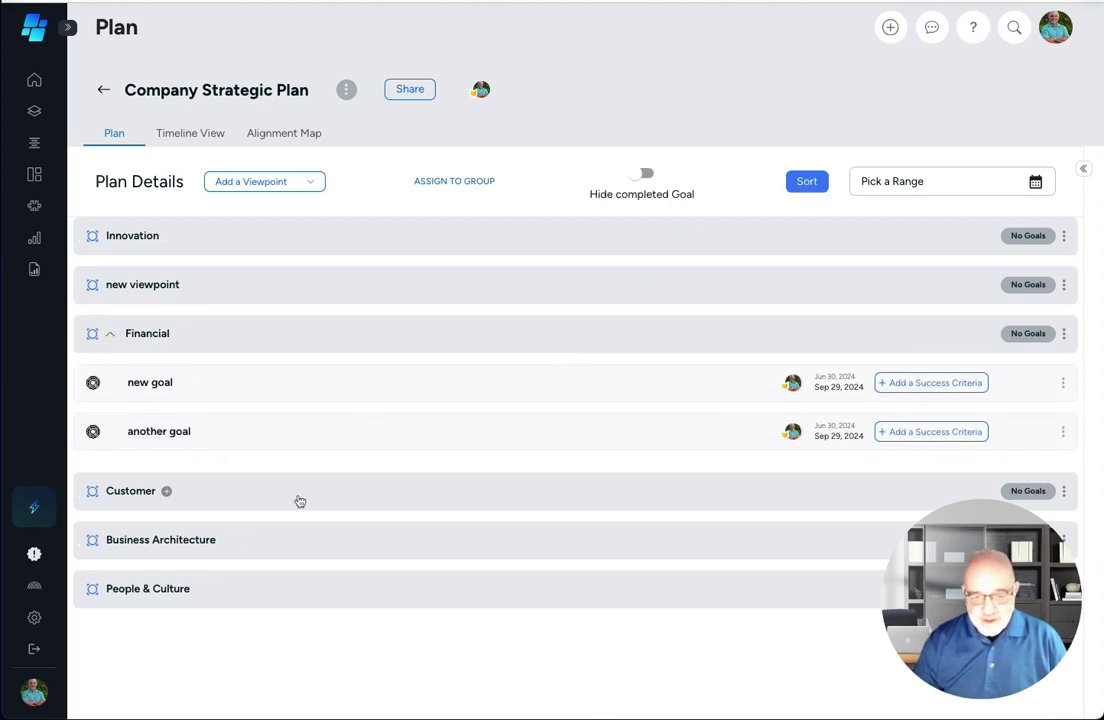
Add a new KPI named "KPI" under the goal "new goal" and save it
left_click(184, 386)
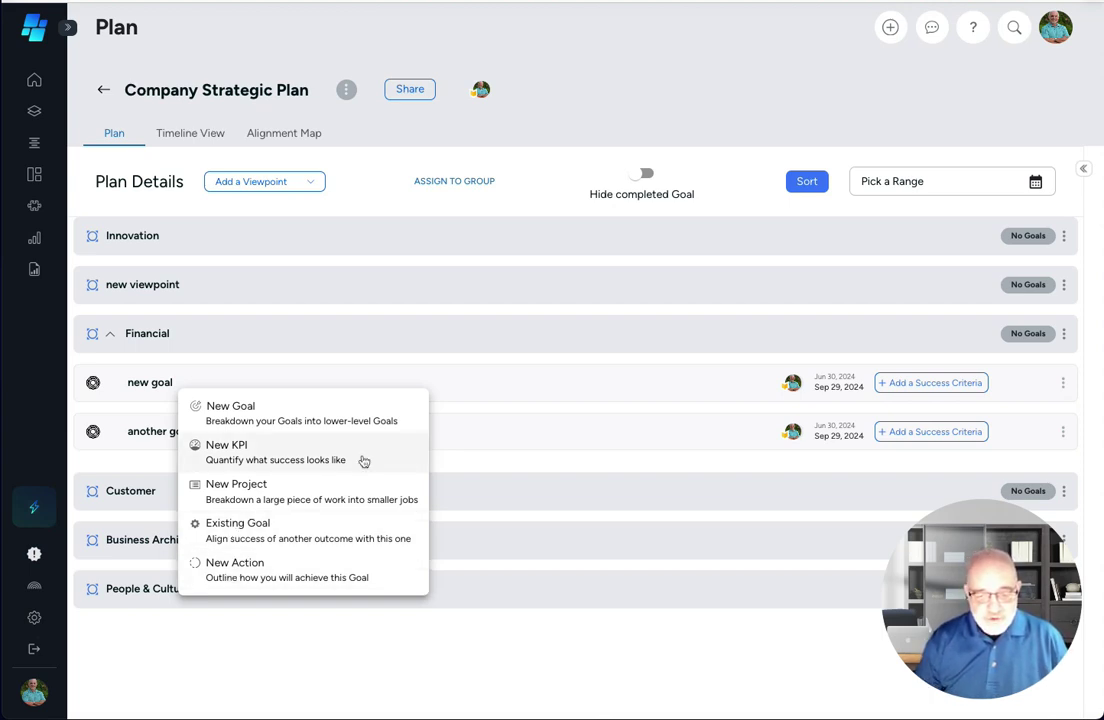
left_click(227, 453)
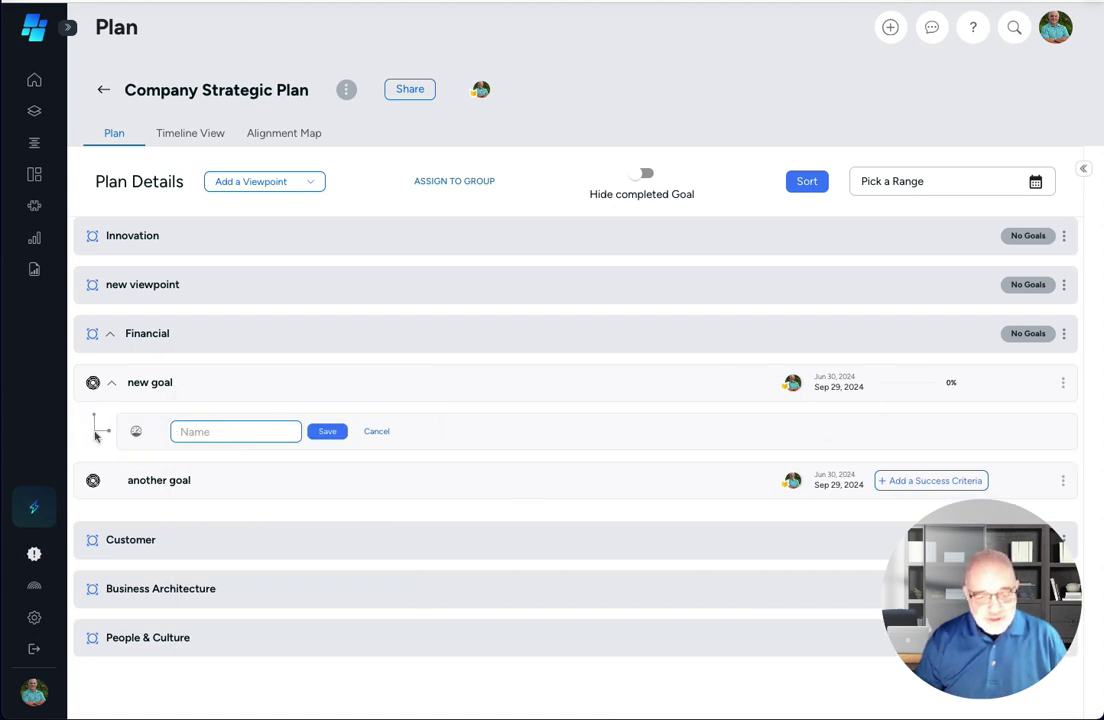
left_click(200, 431)
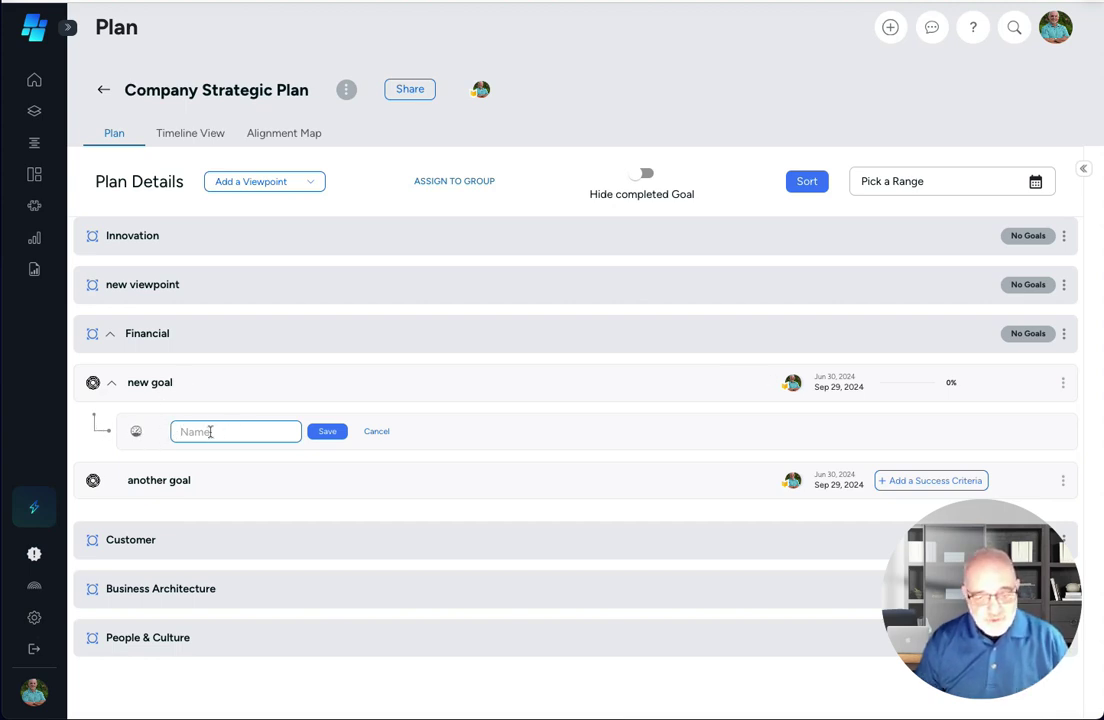
type("KPI")
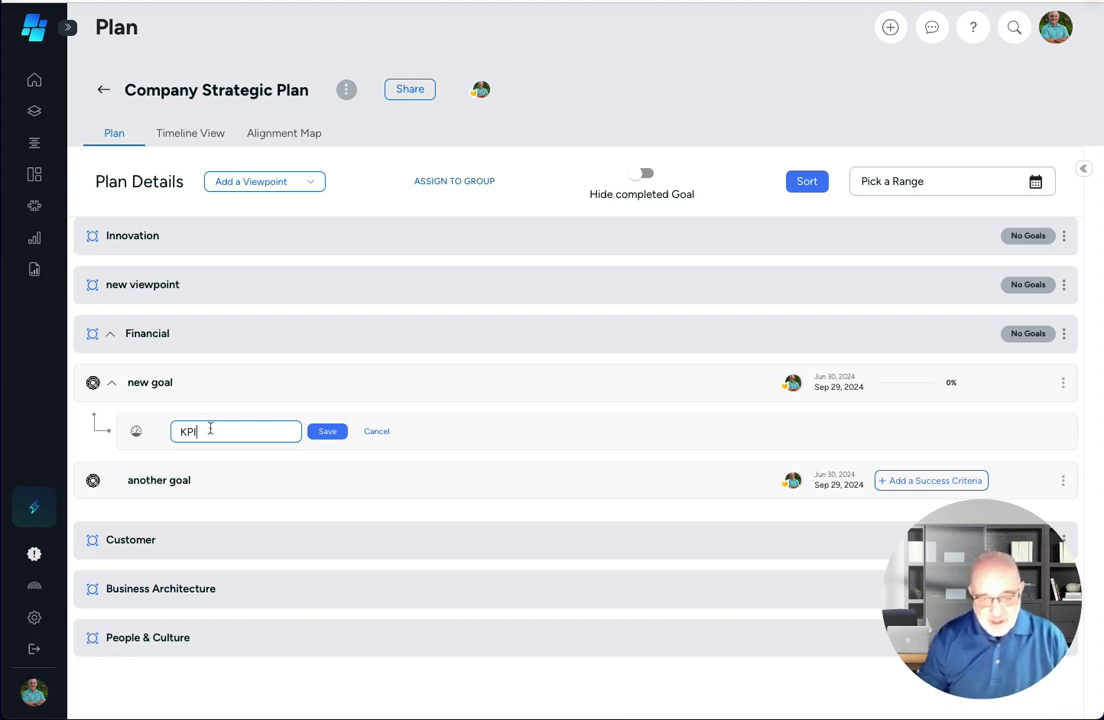
left_click(320, 432)
right_click(318, 430)
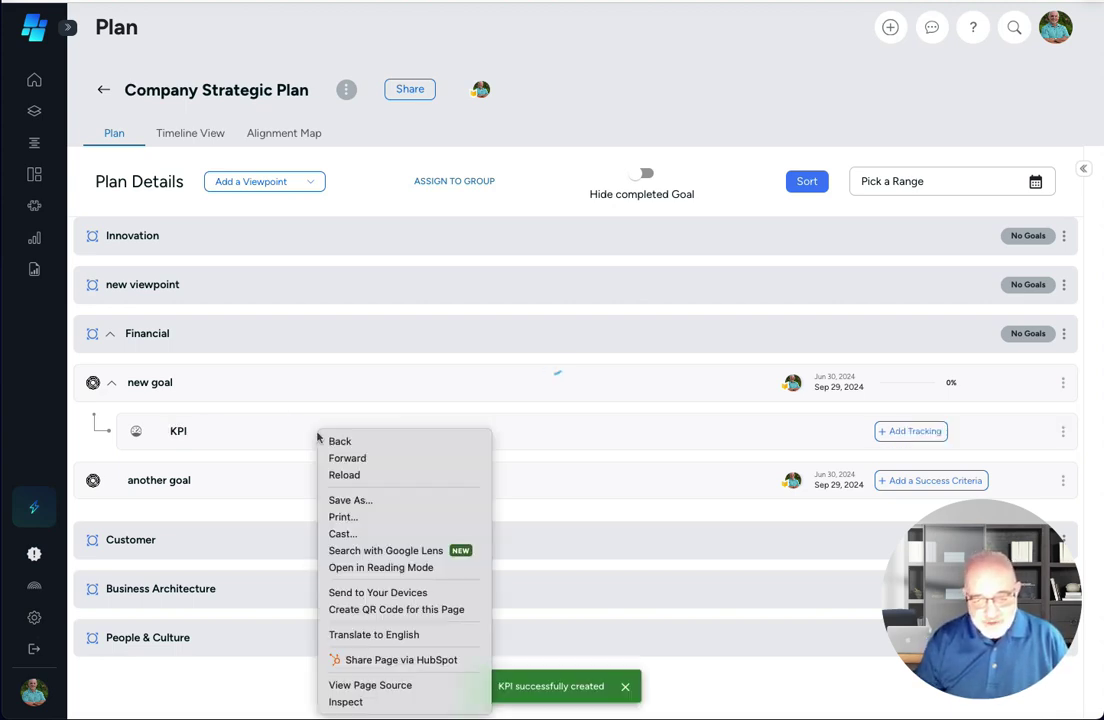
left_click(554, 441)
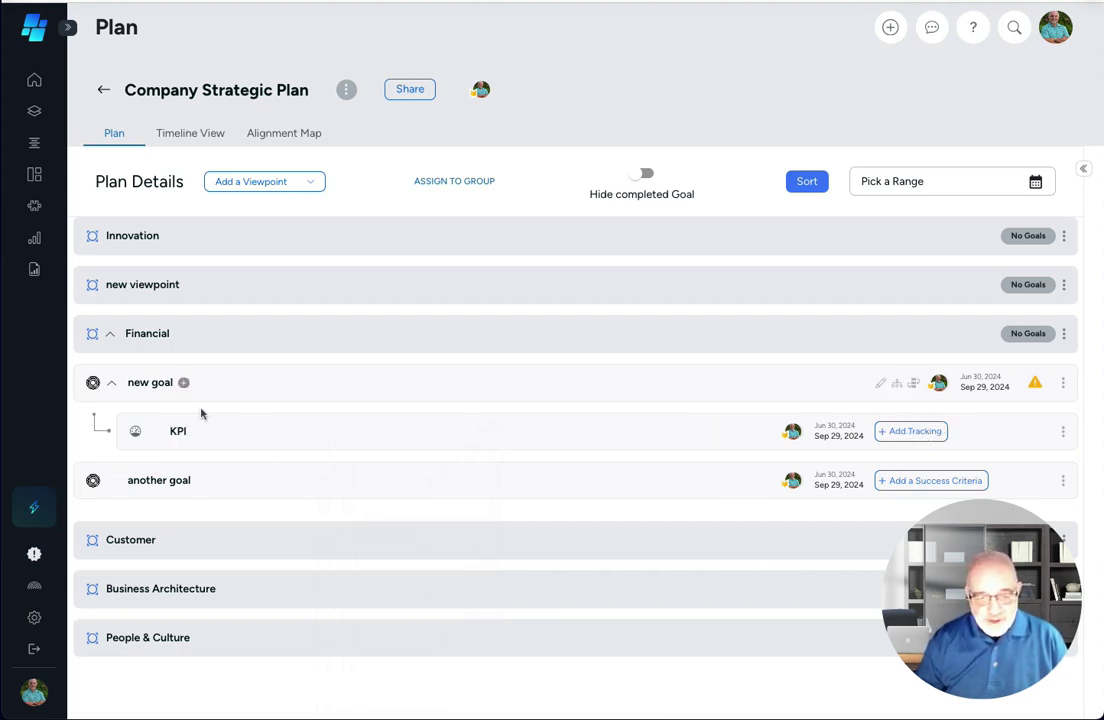
Add and save an action named "Action 1" and a project named "Project A" under the goal "new goal"
left_click(182, 384)
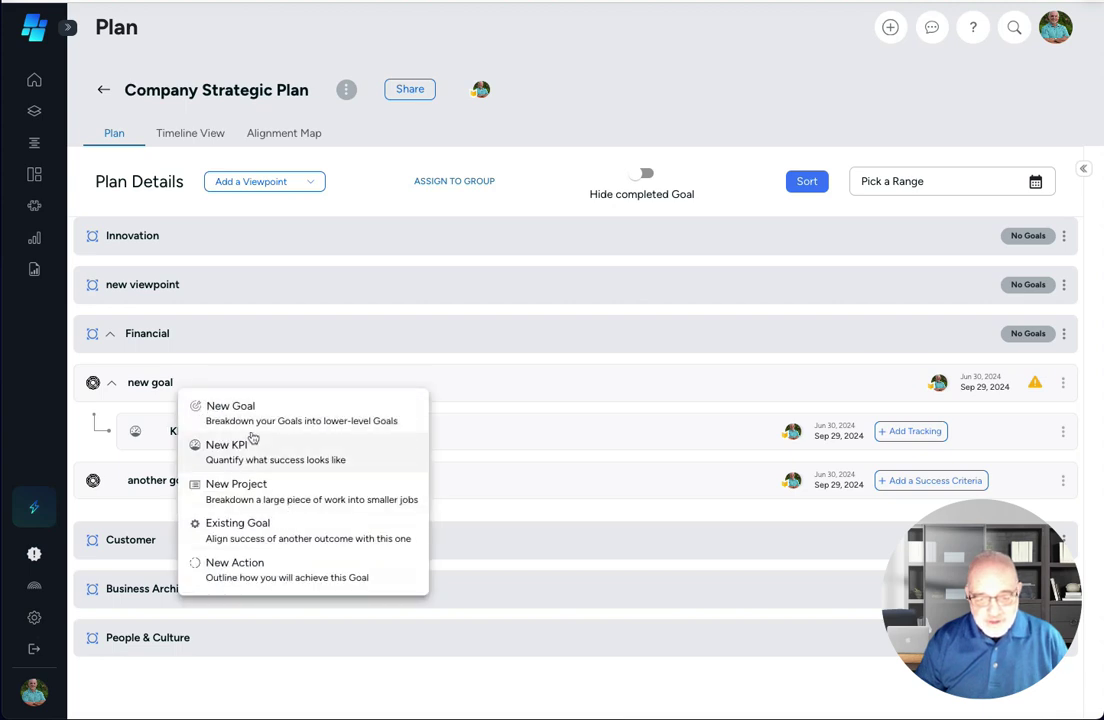
left_click(243, 570)
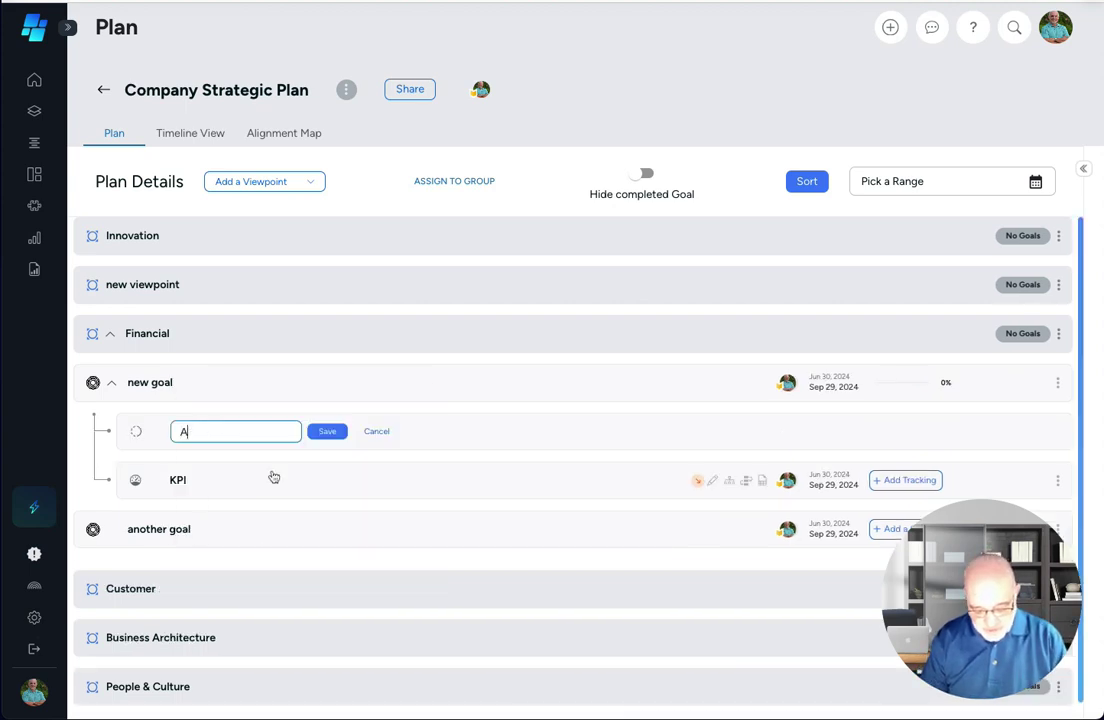
type("Action 1")
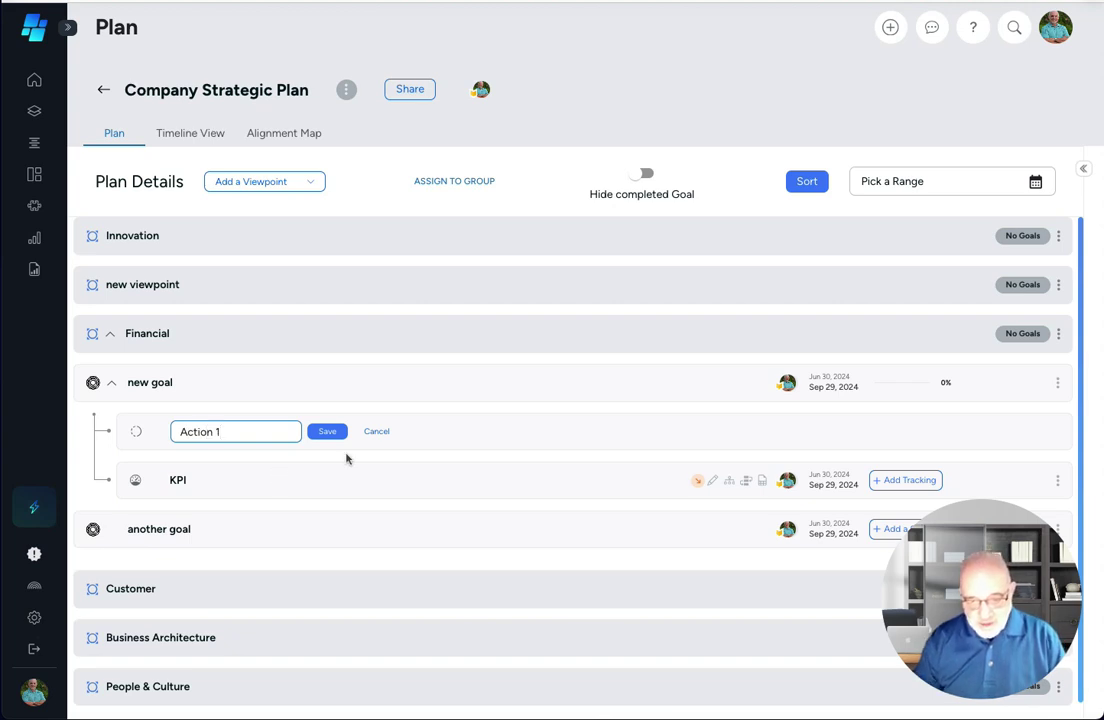
left_click(331, 434)
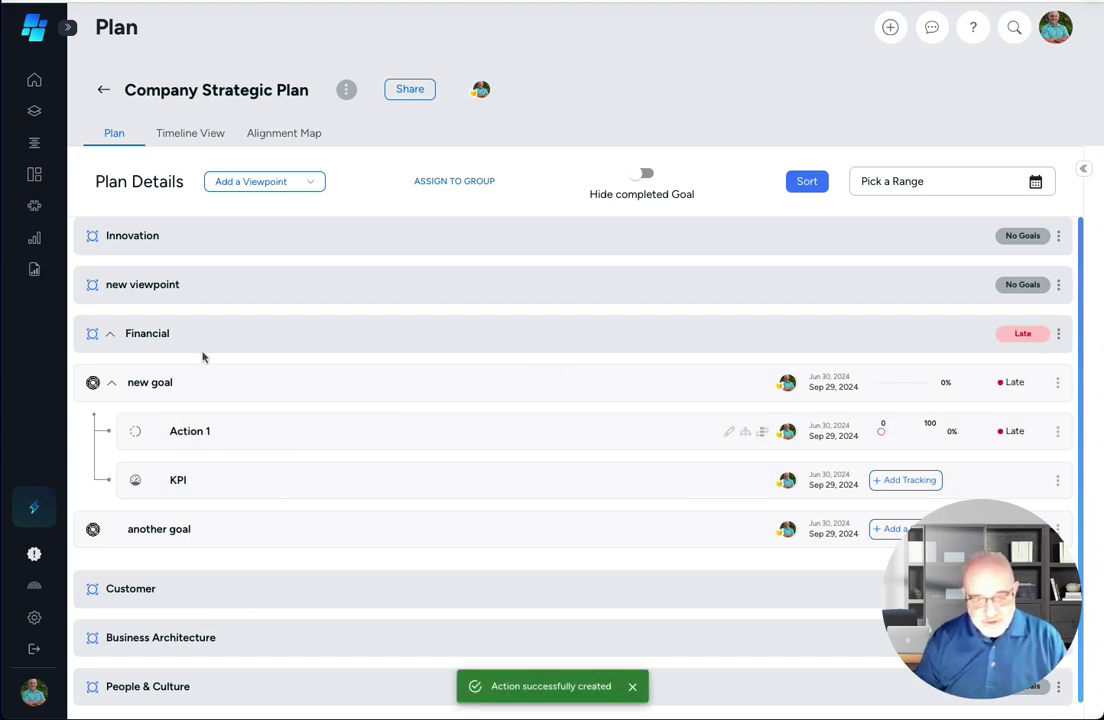
left_click(183, 384)
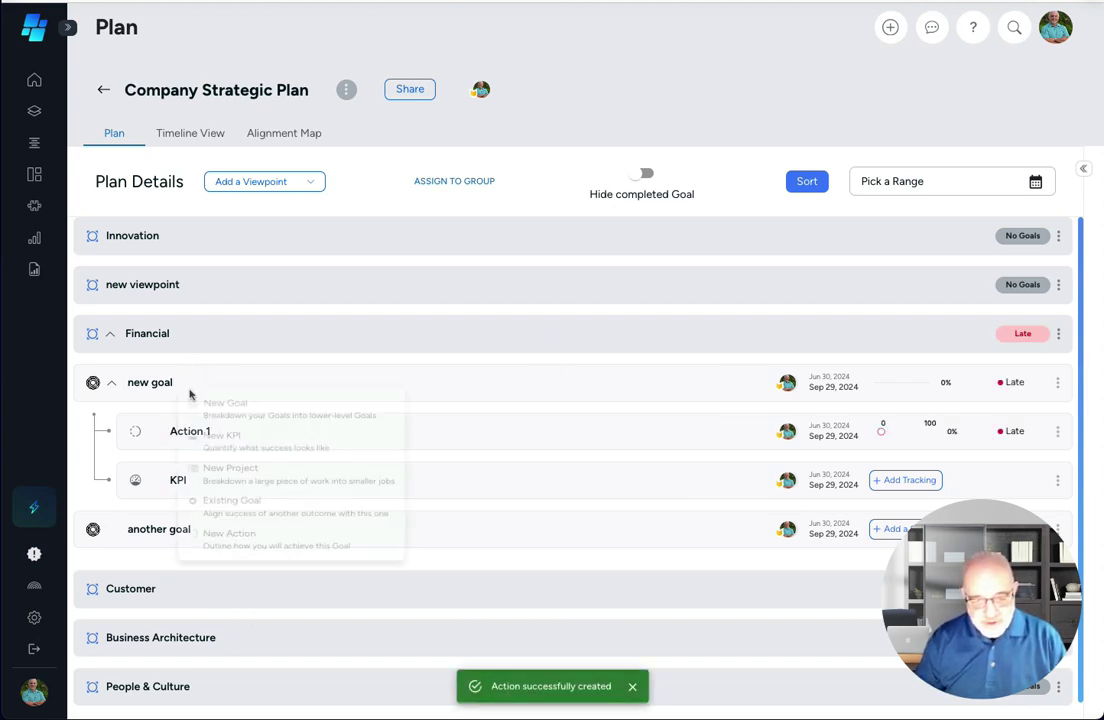
left_click(222, 487)
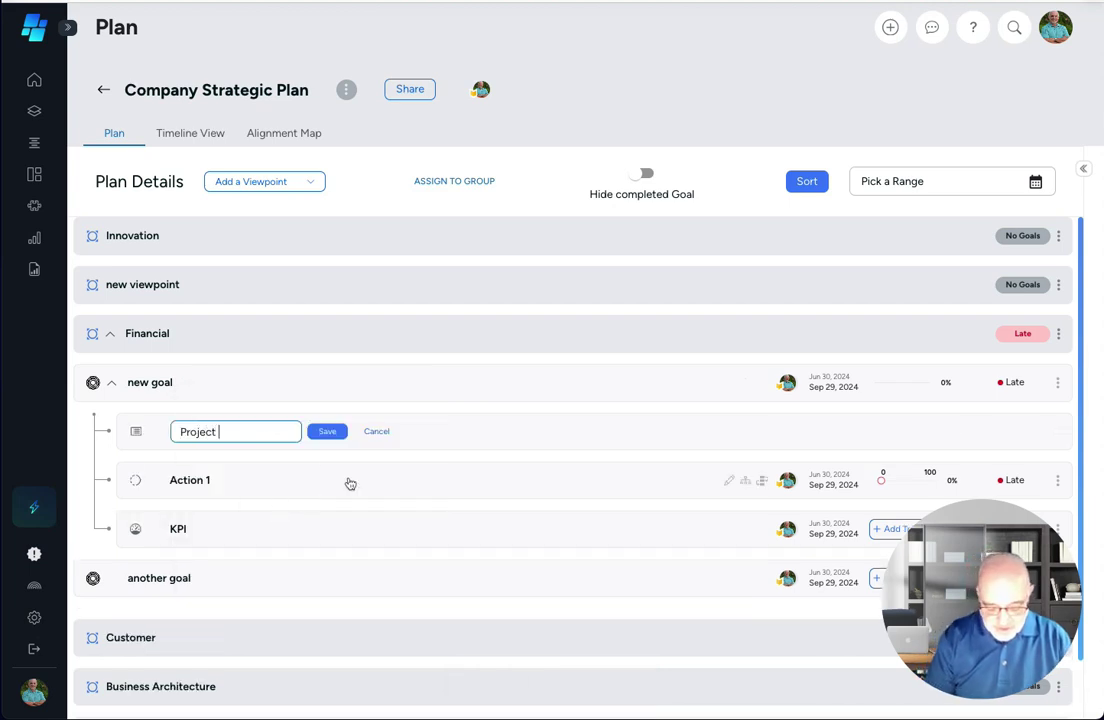
left_click(328, 432)
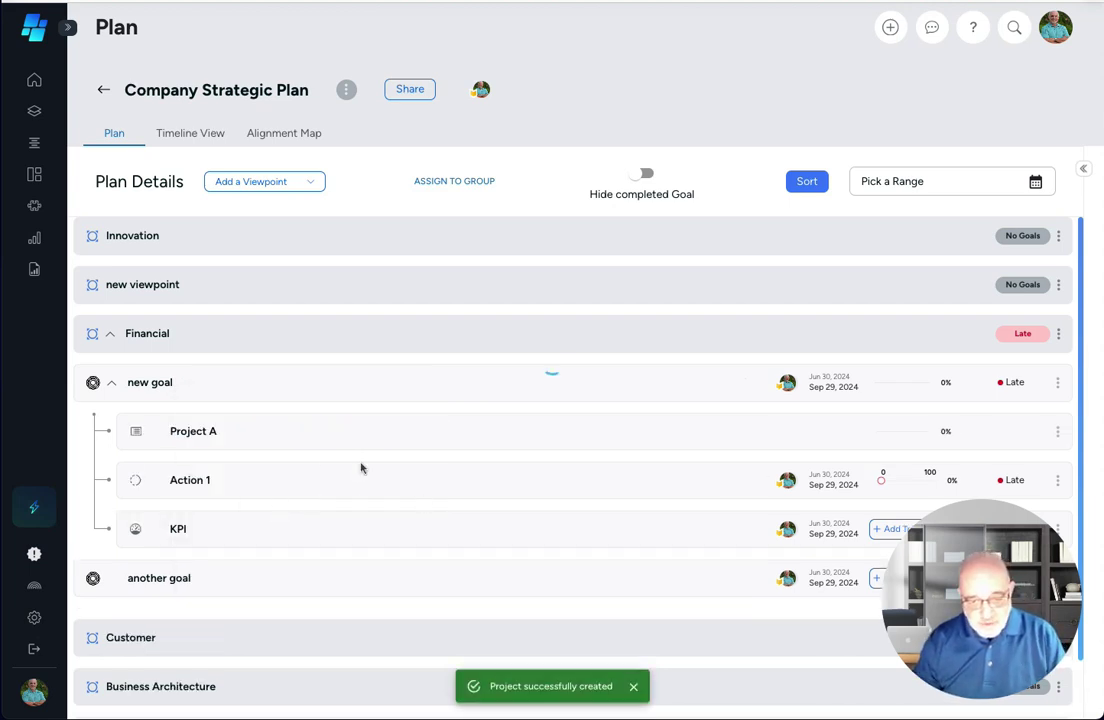
Add and save two actions named "Actions2" and "Action3" under Project A, and collapse the project
left_click(228, 433)
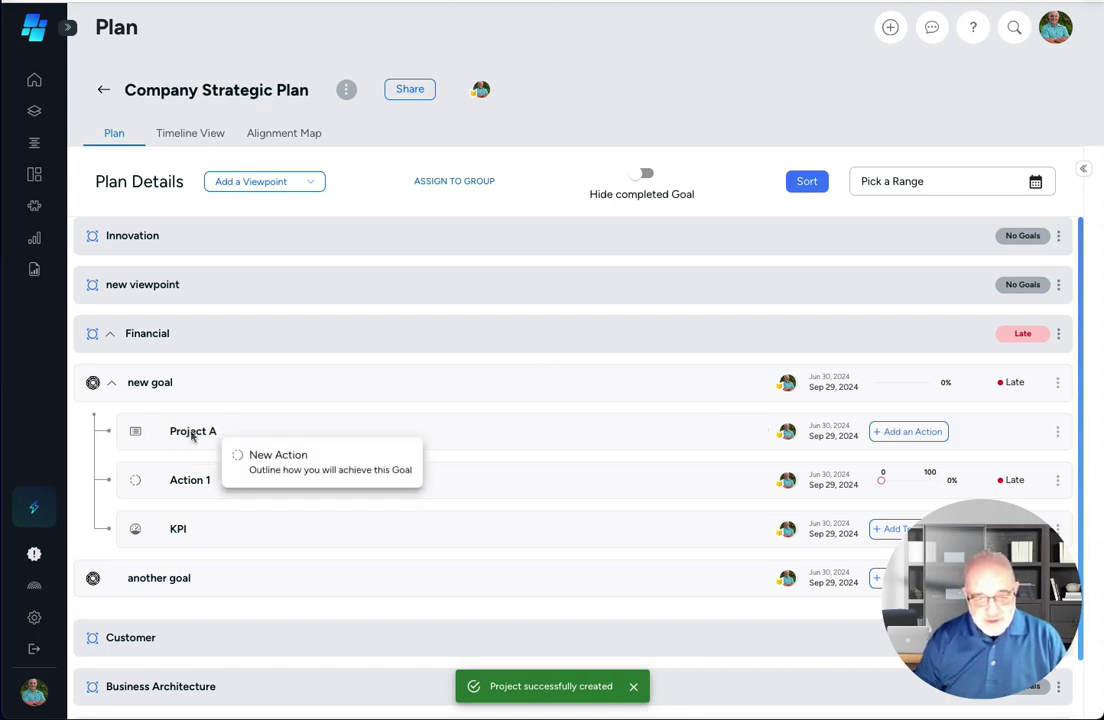
left_click(268, 460)
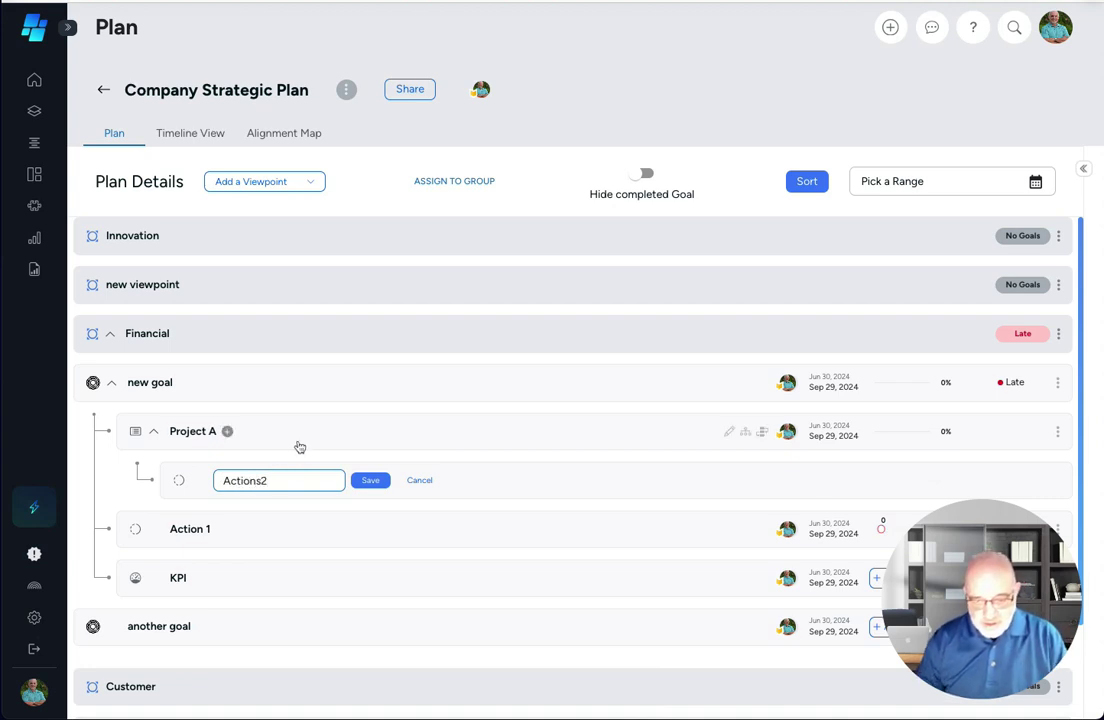
left_click(368, 480)
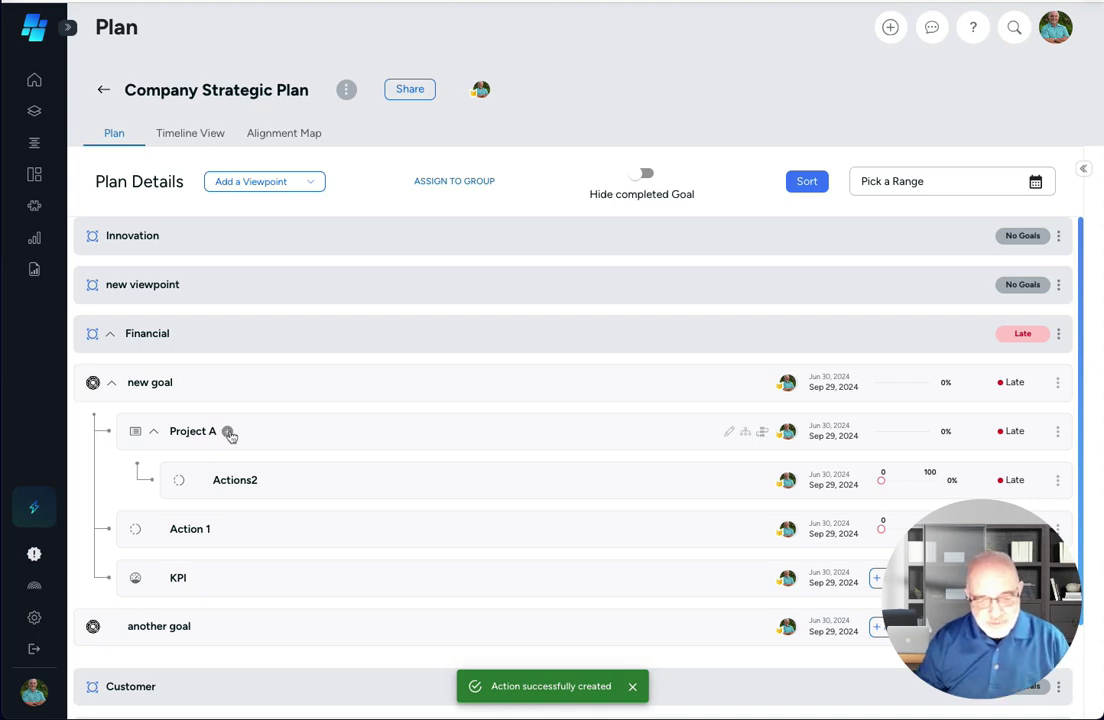
left_click(229, 432)
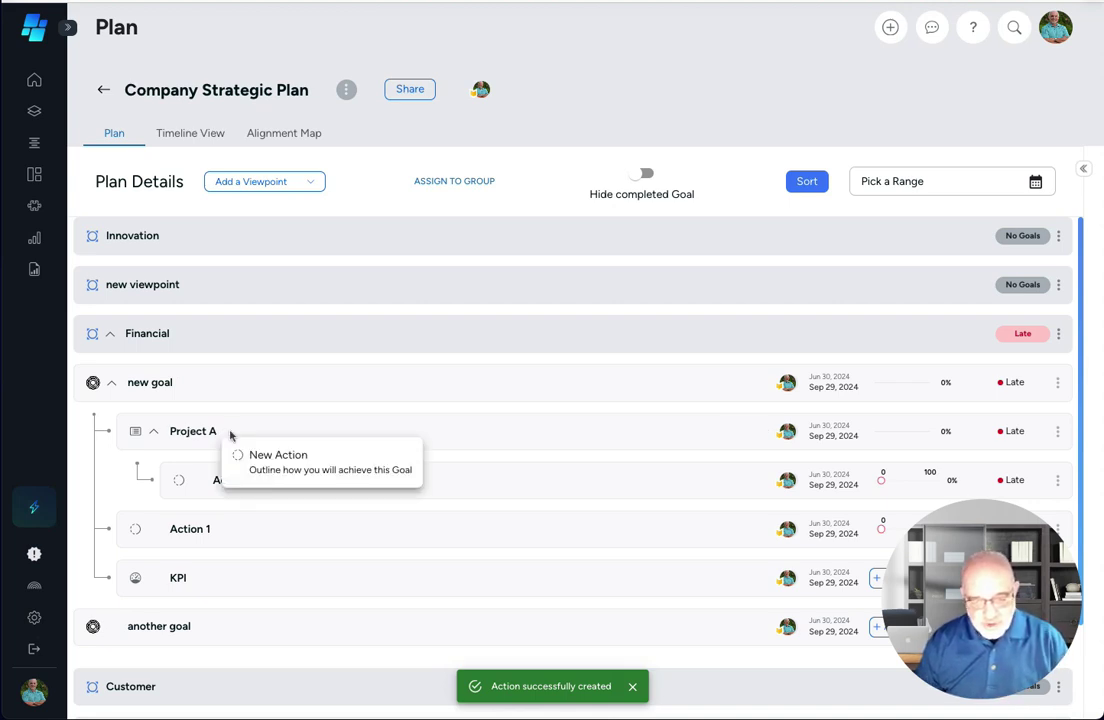
left_click(276, 462)
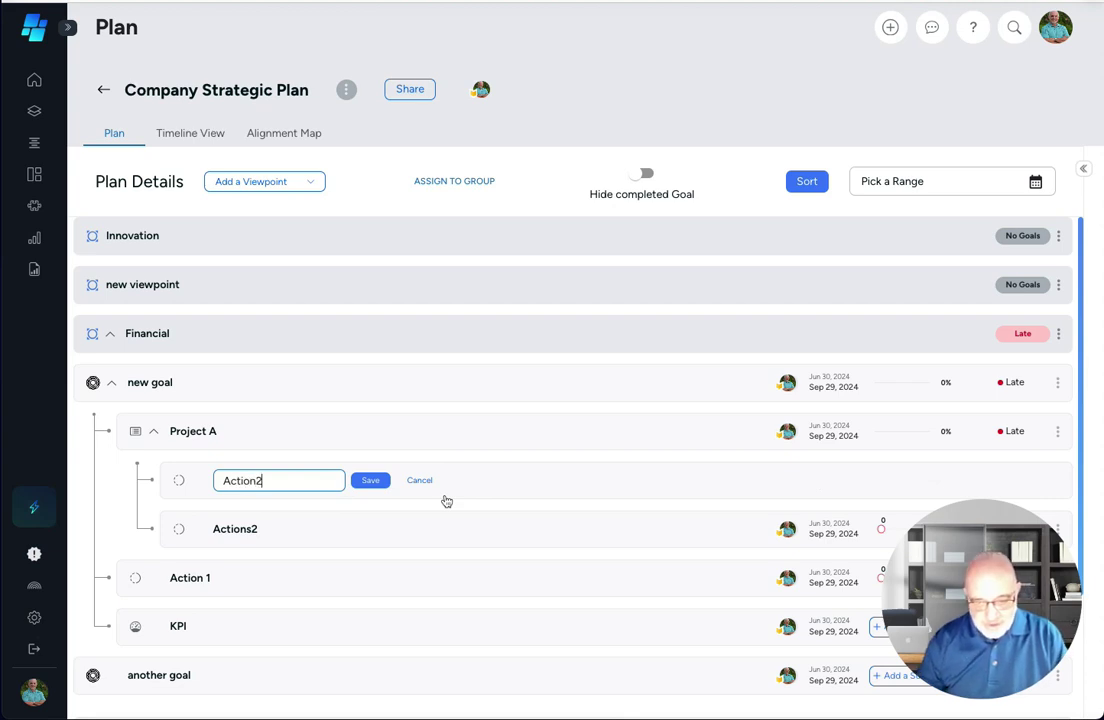
left_click(370, 480)
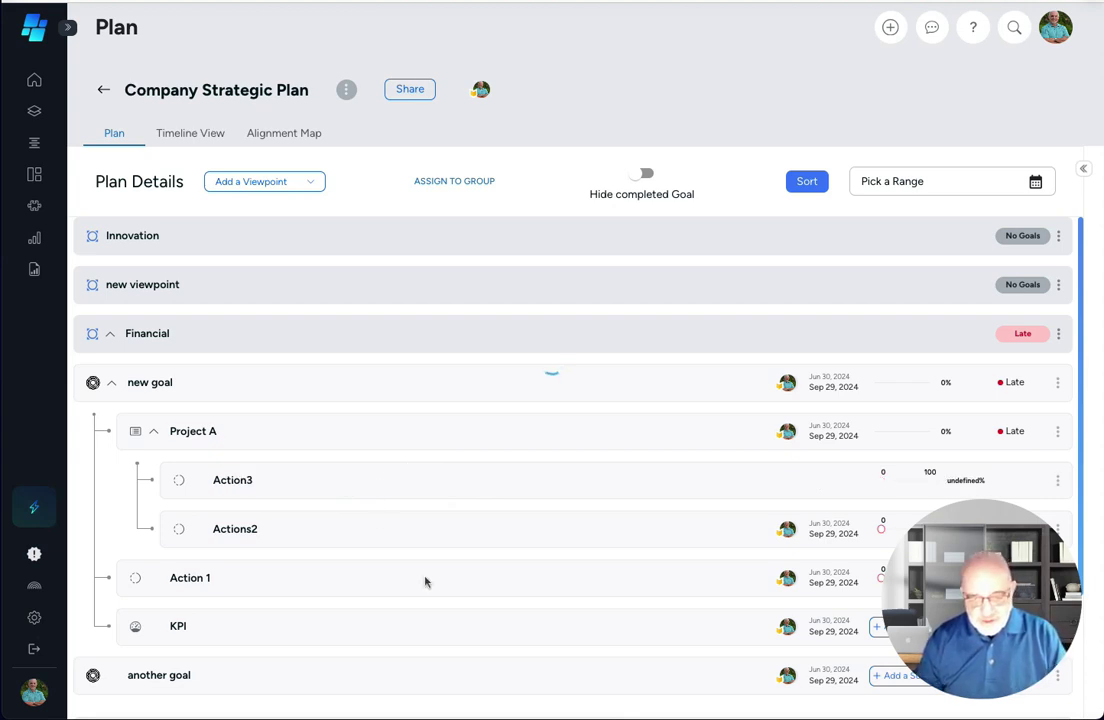
left_click(152, 432)
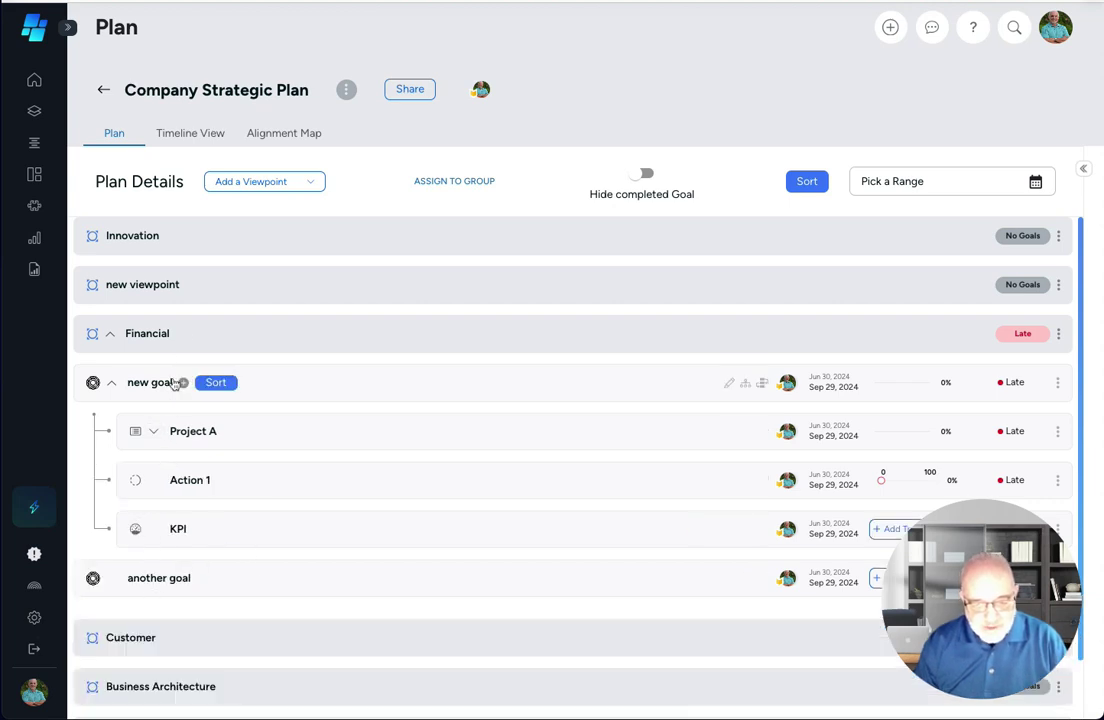
Add a lower-level goal named "nested goal" under the goal "new goal" and save it
left_click(184, 384)
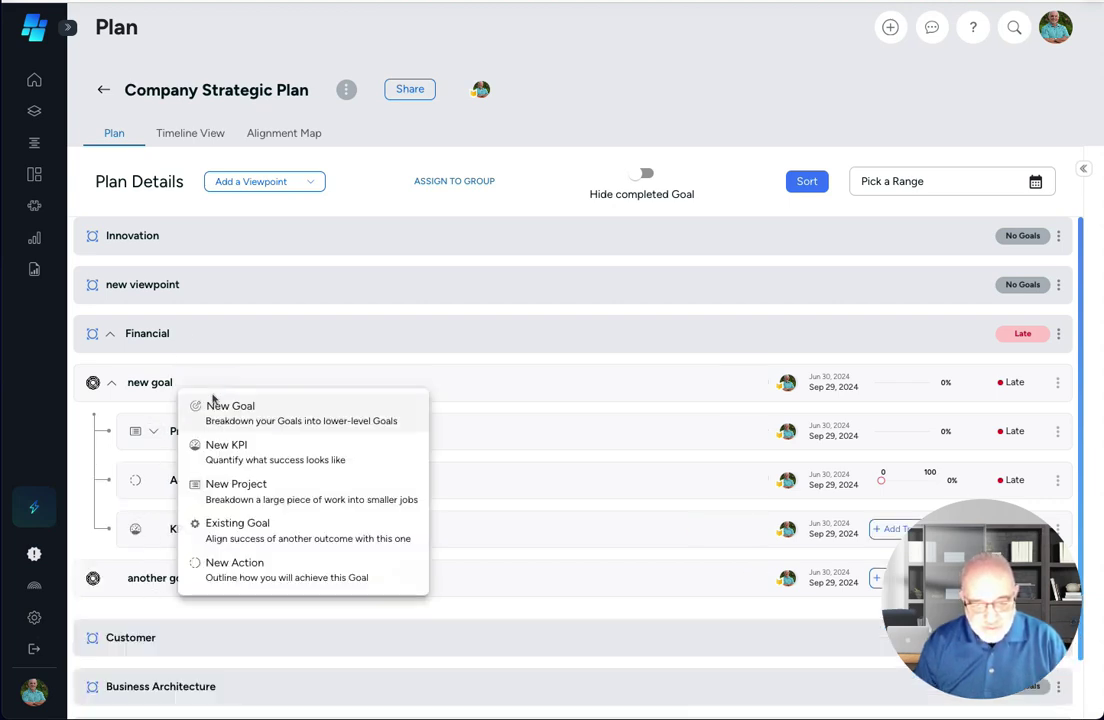
left_click(205, 410)
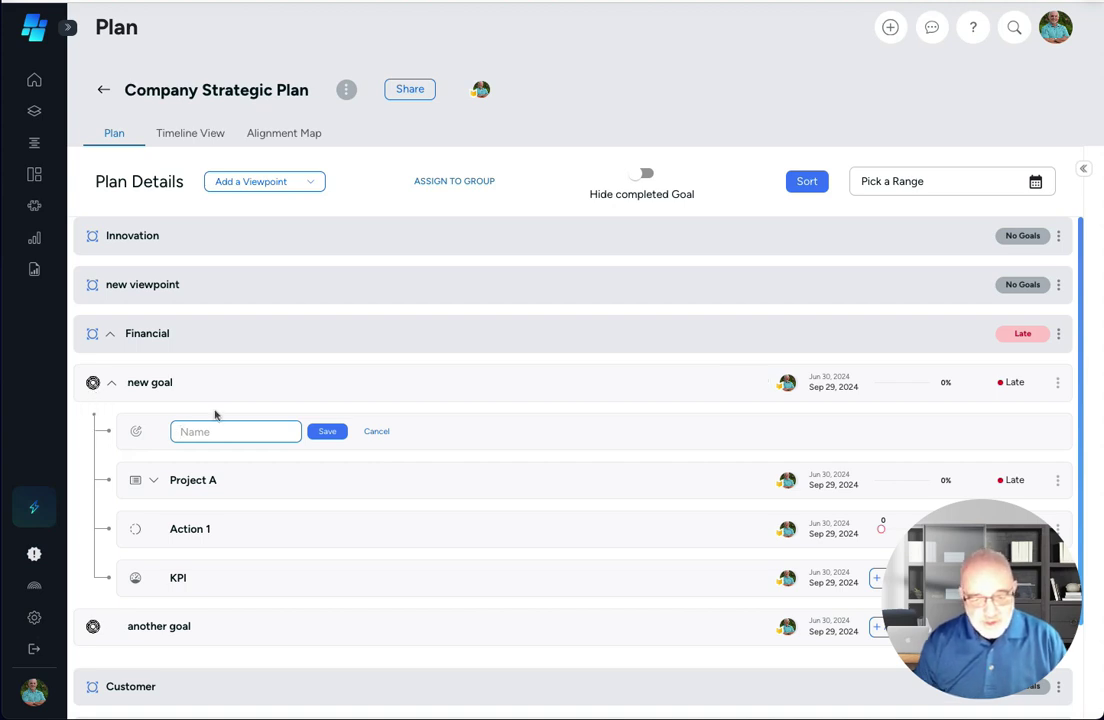
type("nestd goal")
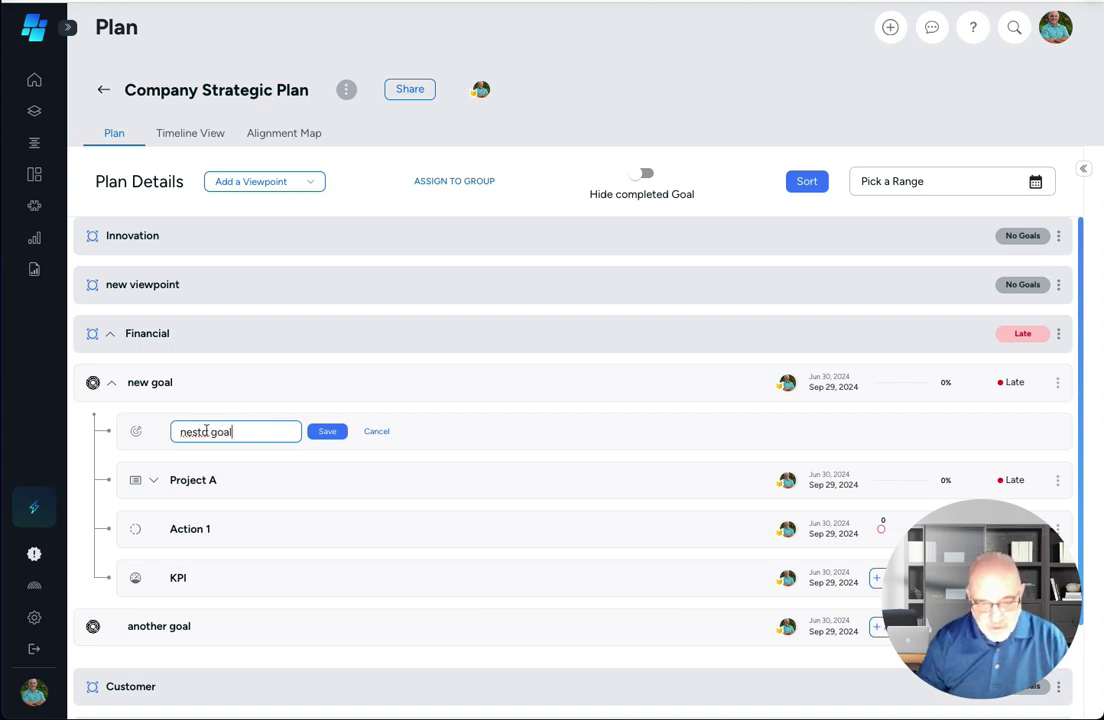
key("ctrl+a")
type("n")
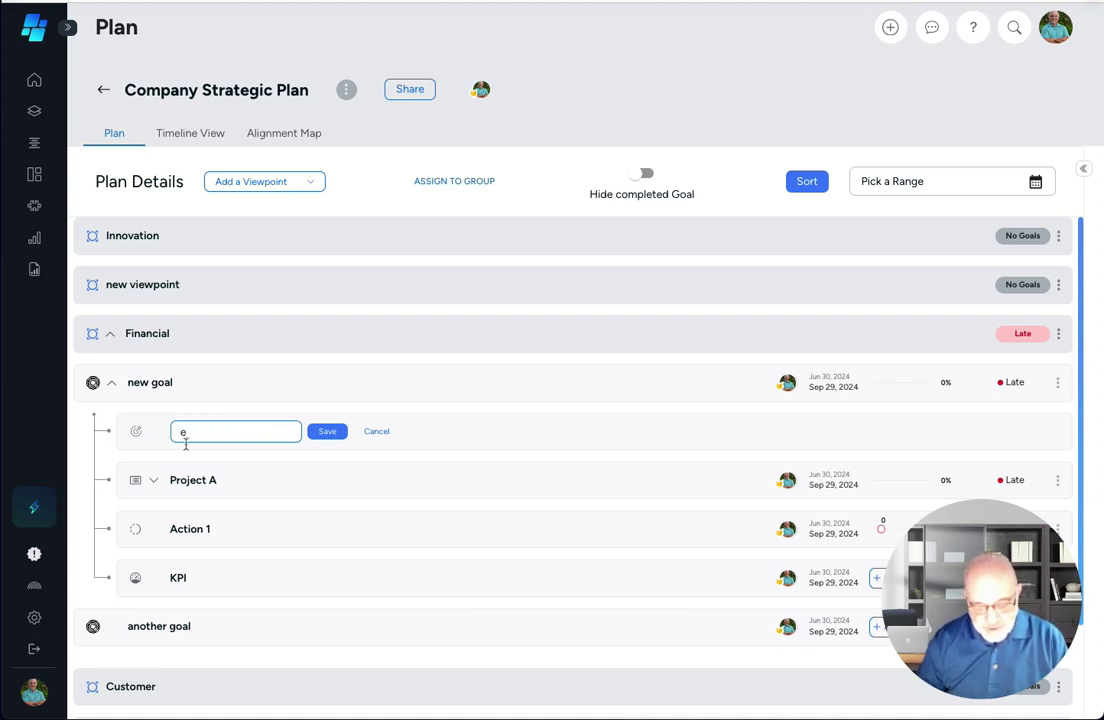
key("BackSpace")
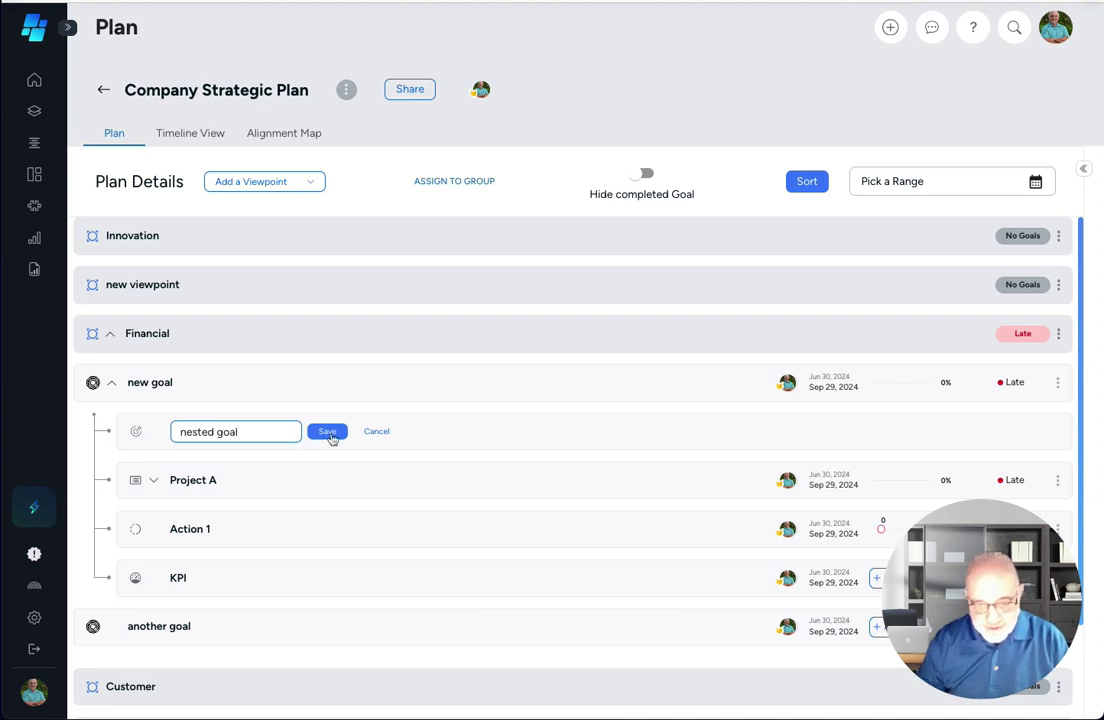
left_click(328, 432)
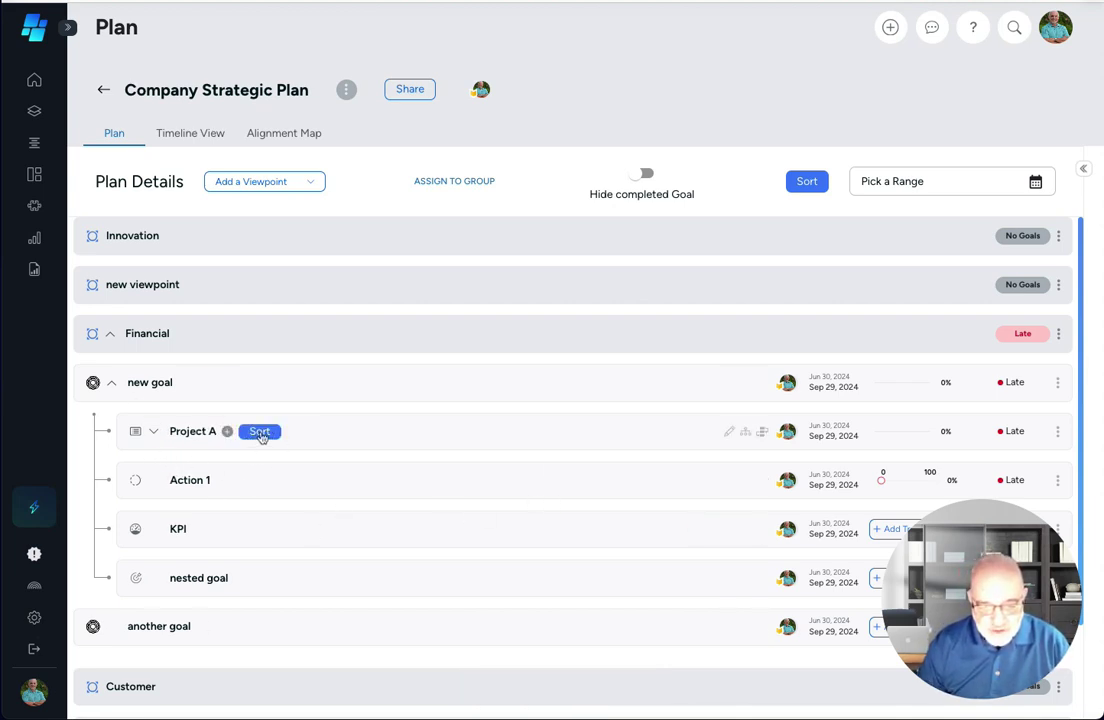
Try sorting Project A's actions by moving Action3 above Actions2, and discard the changed order
left_click(259, 432)
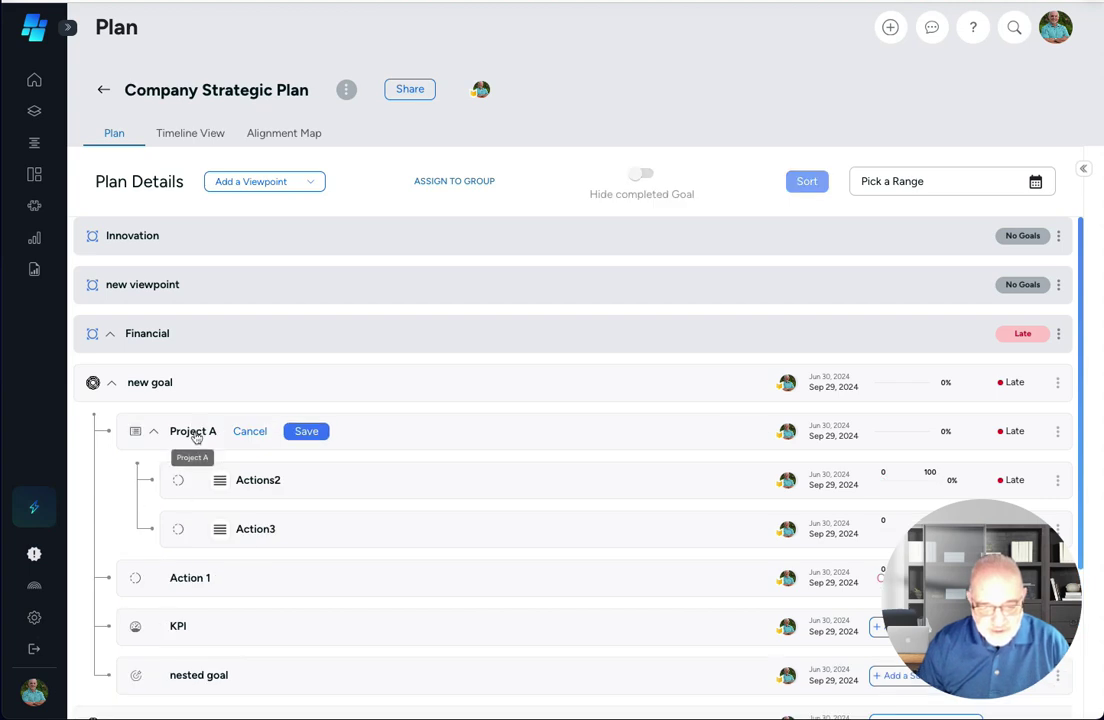
left_click_drag(220, 529, 218, 487)
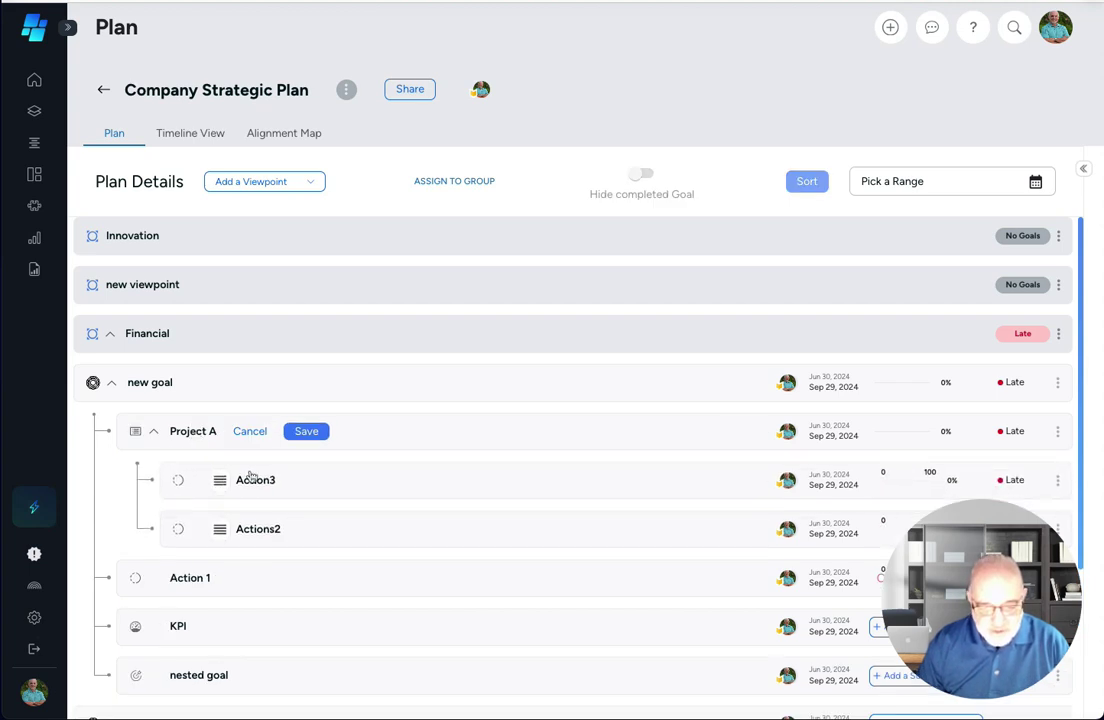
left_click(250, 432)
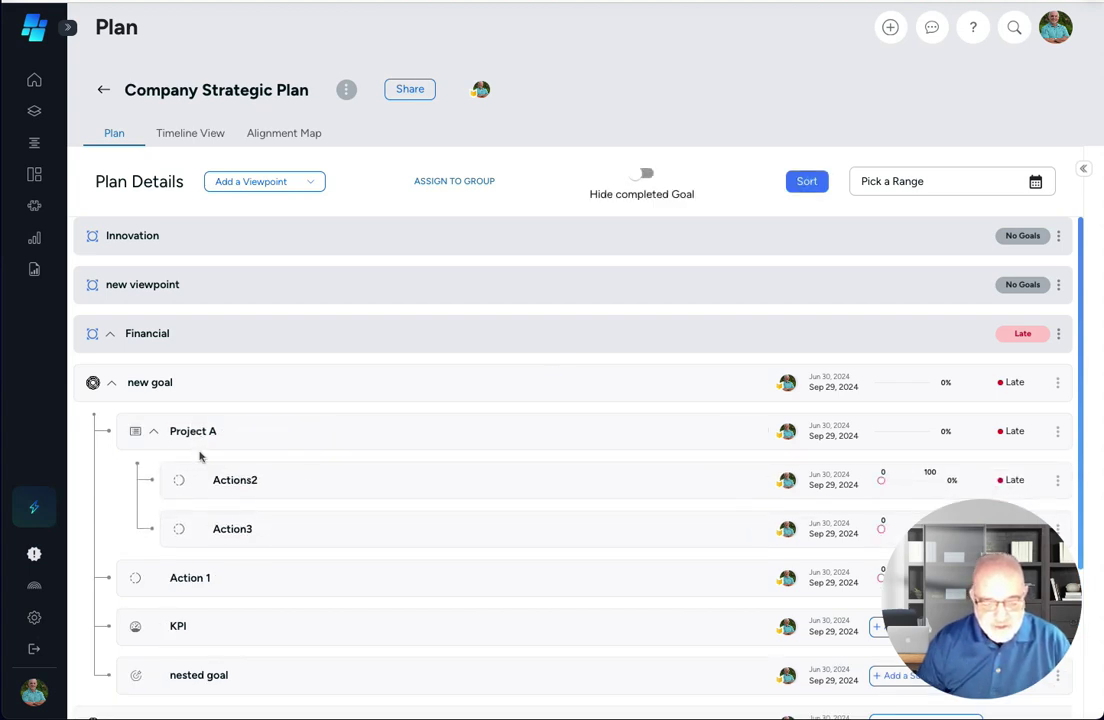
mouse_move(155, 392)
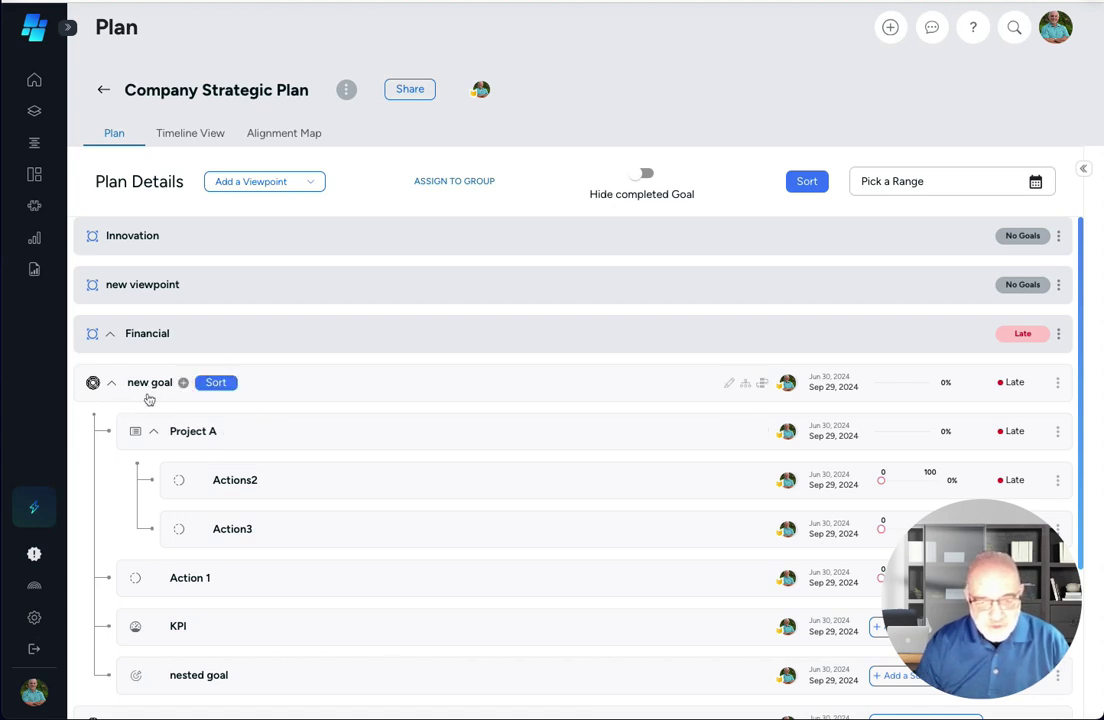
scroll(417, 464, "down", 2)
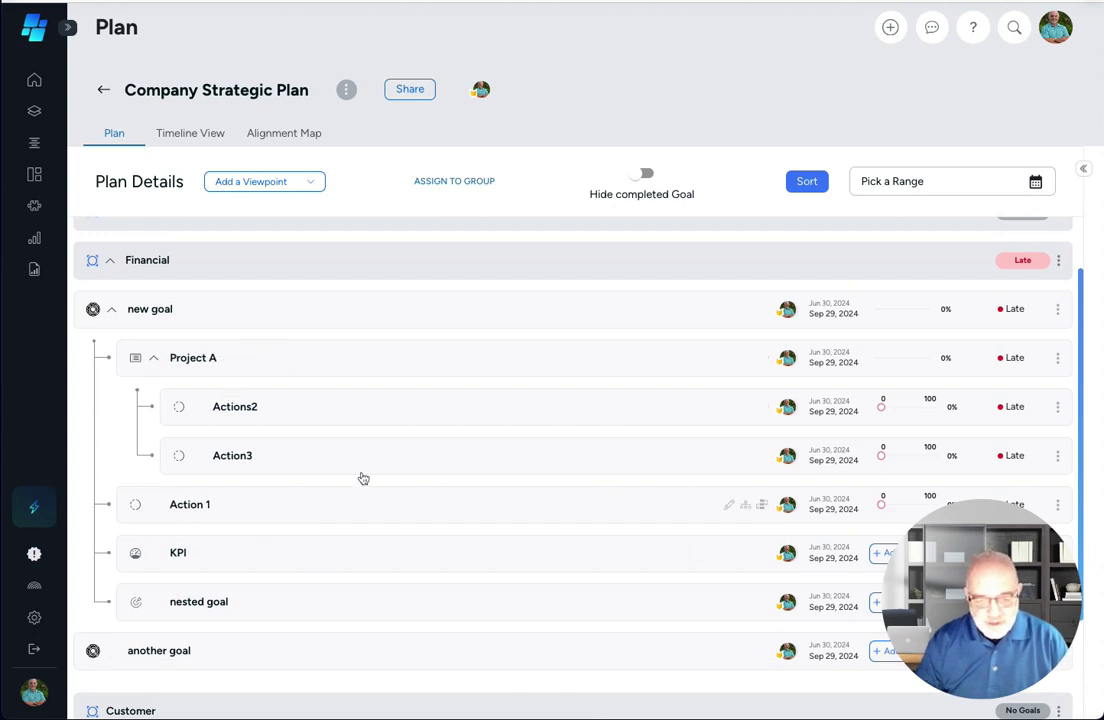
scroll(320, 561, "down", 1)
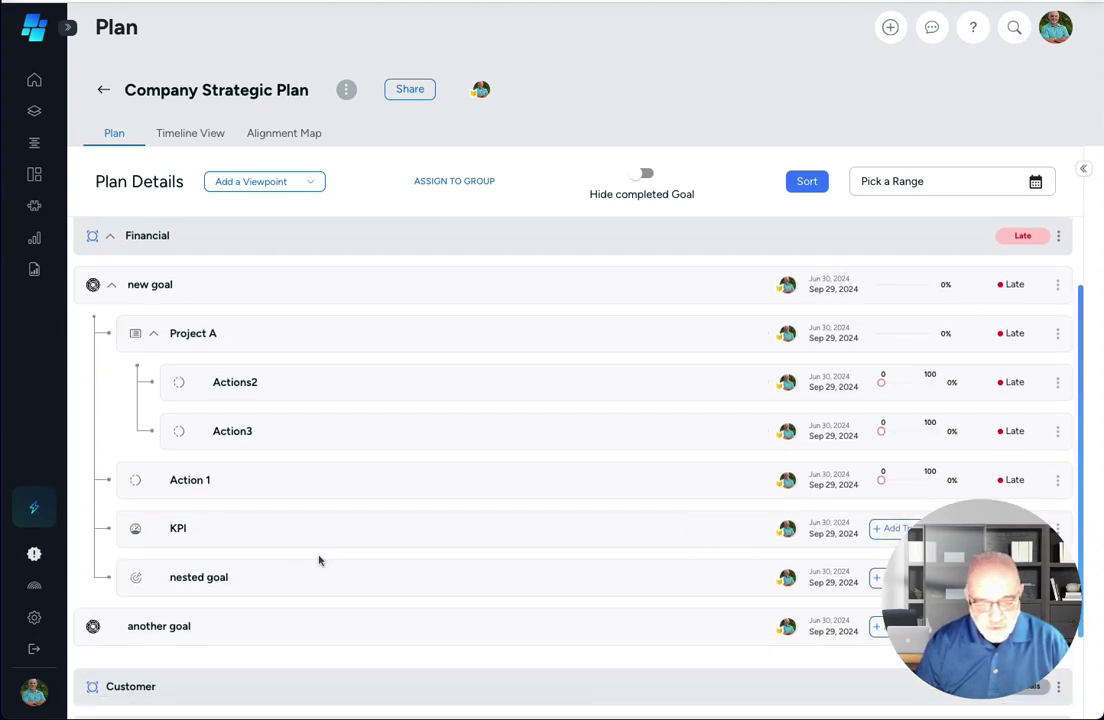
scroll(319, 561, "up", 3)
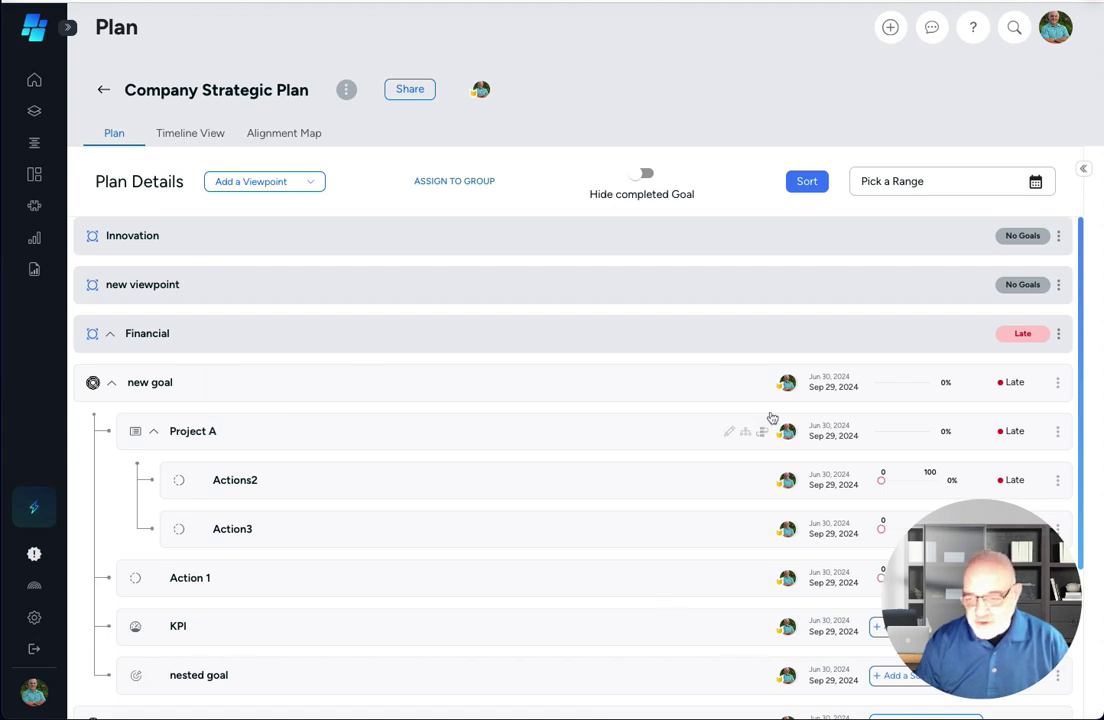
scroll(368, 502, "down", 1)
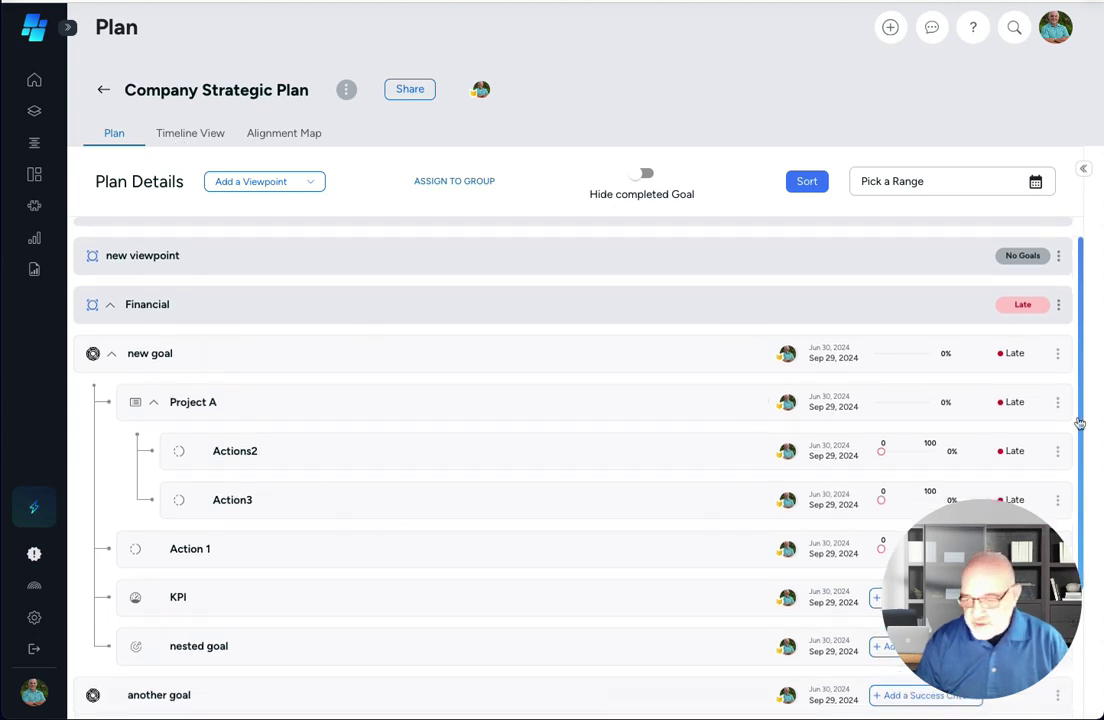
View the Company Strategic Plan as a timeline and expand the Financial viewpoint to show its goals
left_click(200, 137)
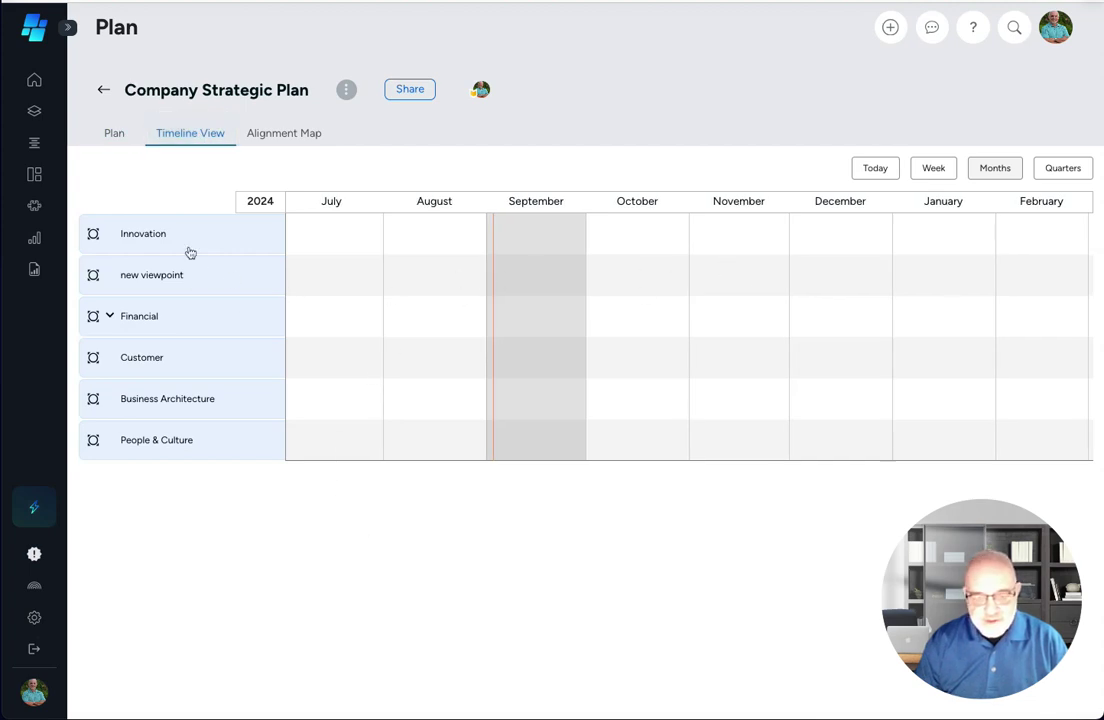
left_click(109, 316)
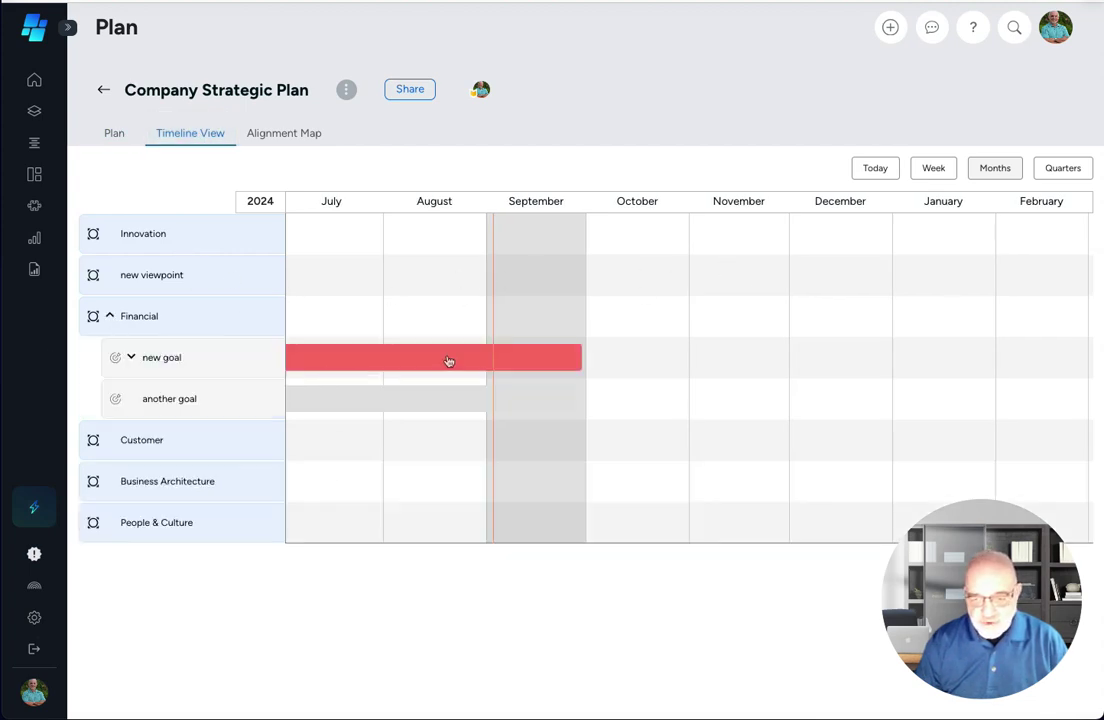
Examine how the plans connect in the Company Strategic Plan's alignment map, and return to the plan details
left_click(273, 136)
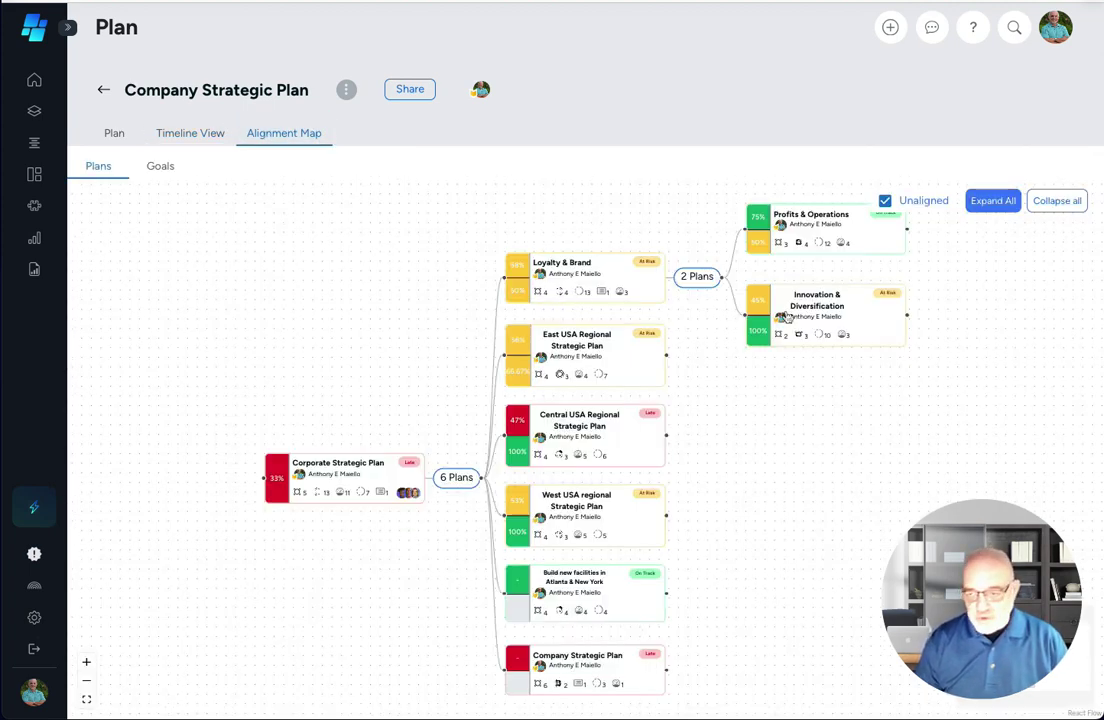
left_click_drag(730, 468, 716, 423)
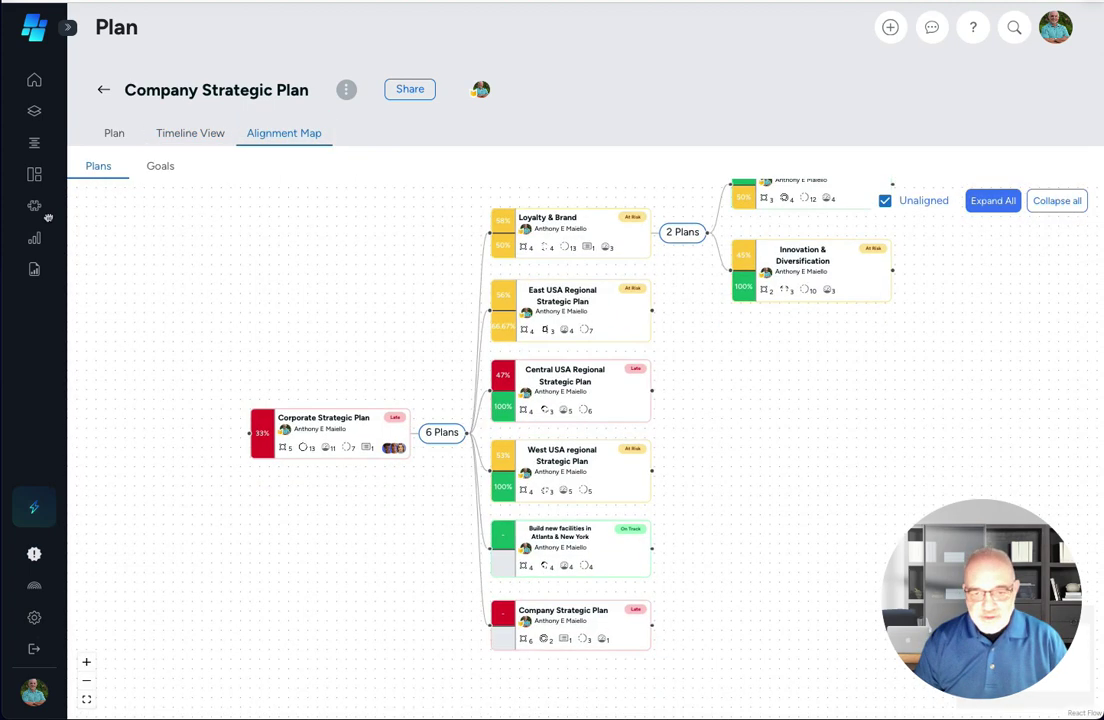
left_click(114, 135)
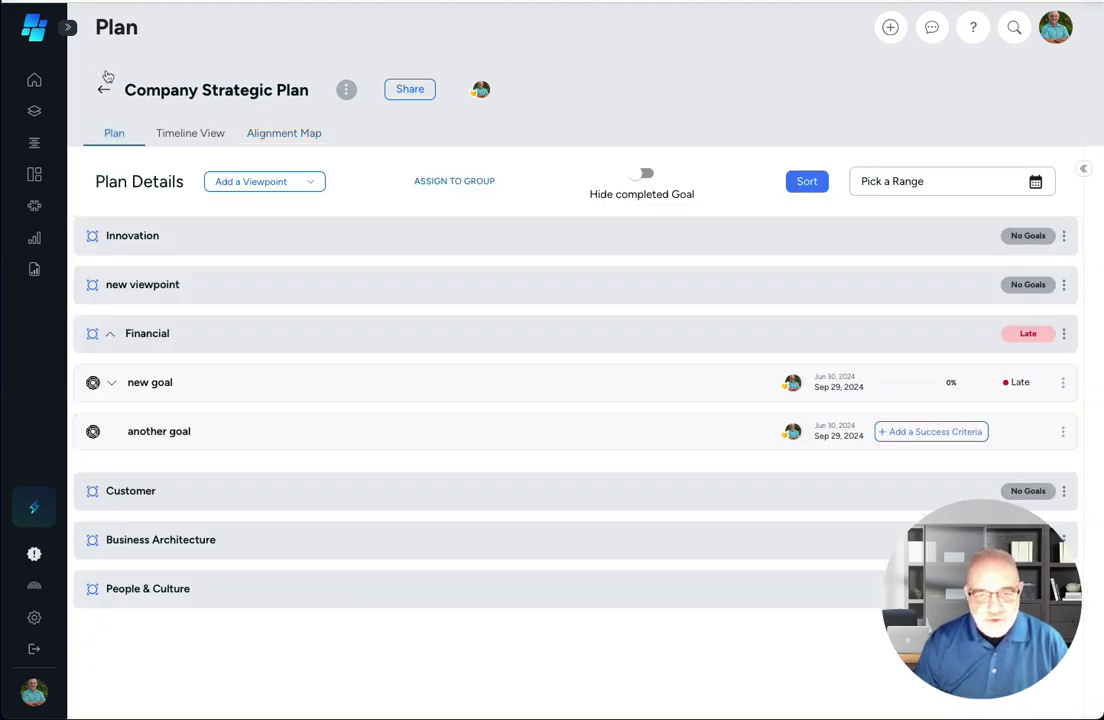